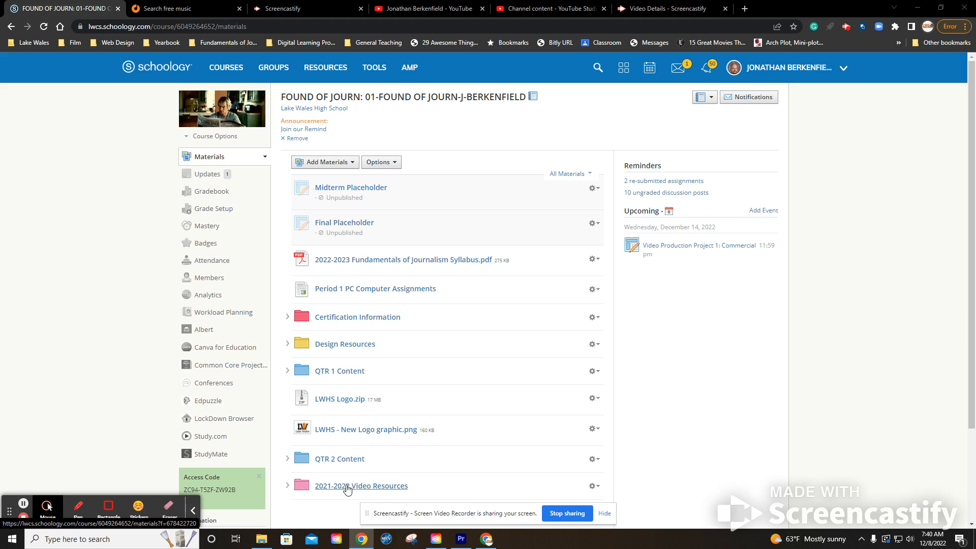
- Open the Links for Music services folder within 2021-2022 Video Resources and follow the Incompetech 2.0 link to the filmmusic.io search page
left_click(348, 486)
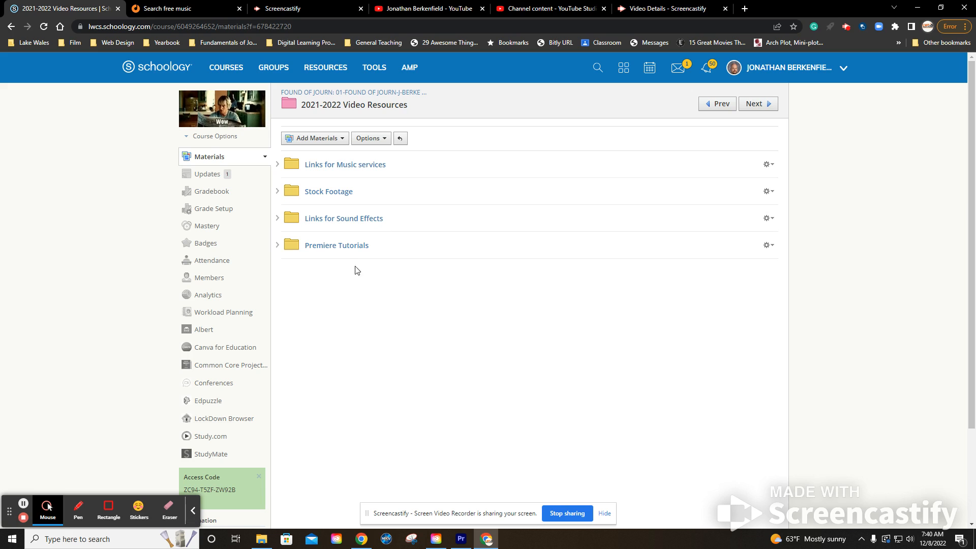
left_click(342, 167)
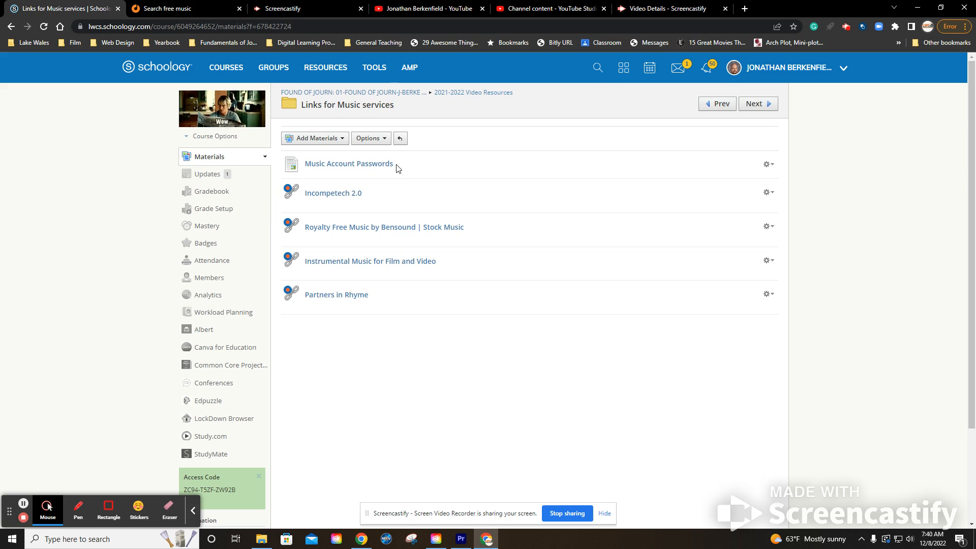
left_click(400, 138)
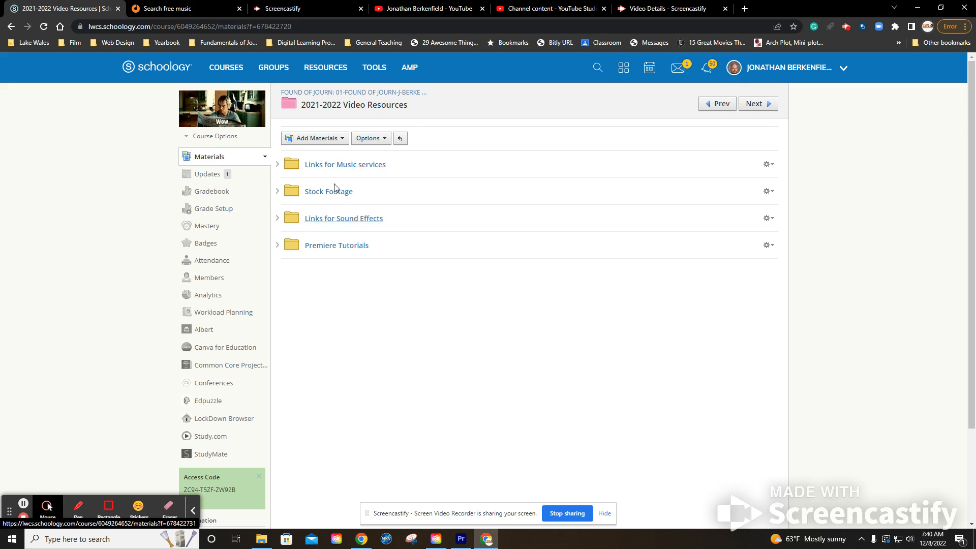
left_click(328, 164)
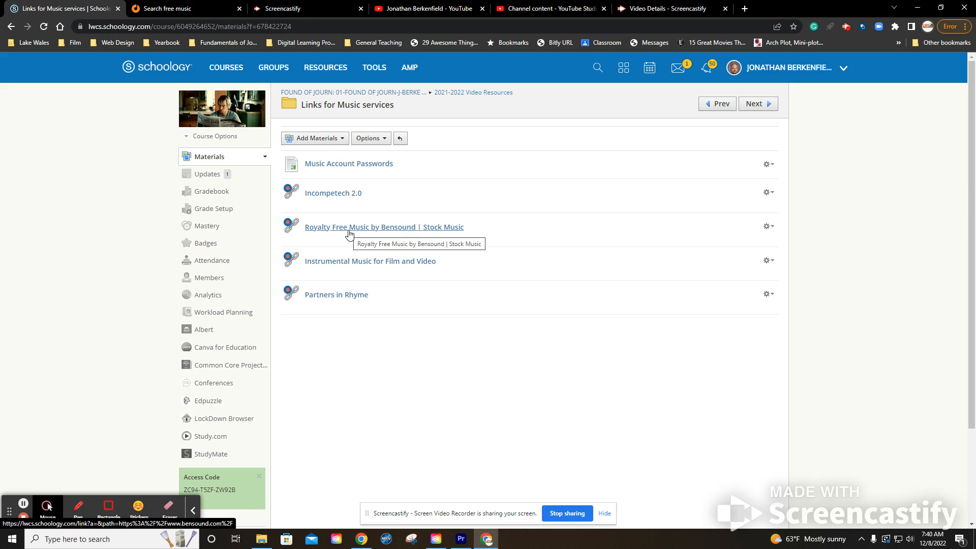
left_click(343, 198)
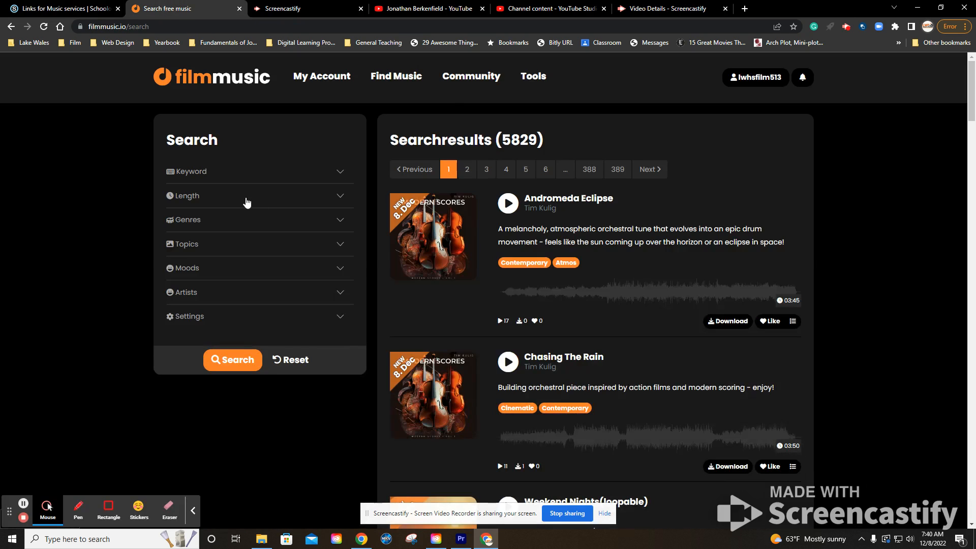
- Review the genre filters, then filter the music search by the Cinematic topic
mouse_move(386, 57)
left_click(339, 227)
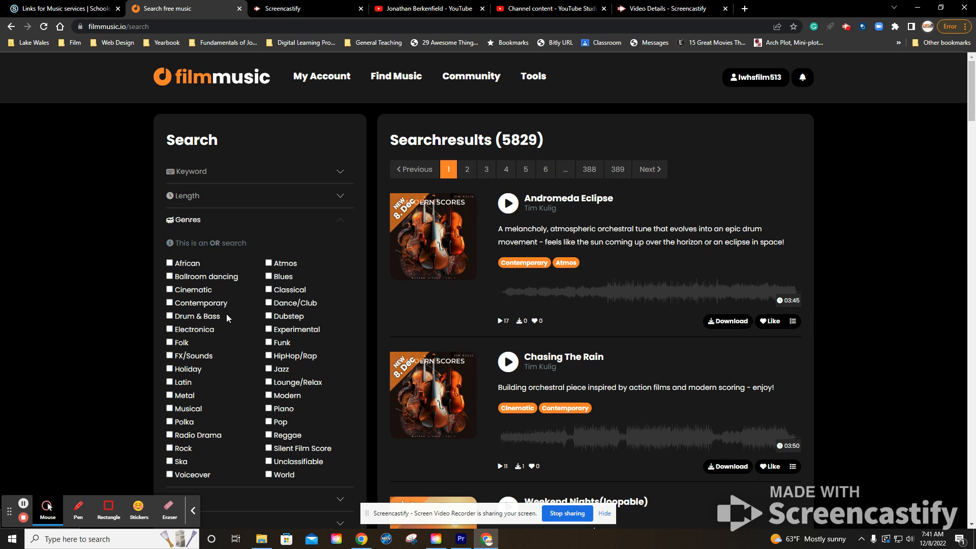
scroll(236, 310, "down", 1)
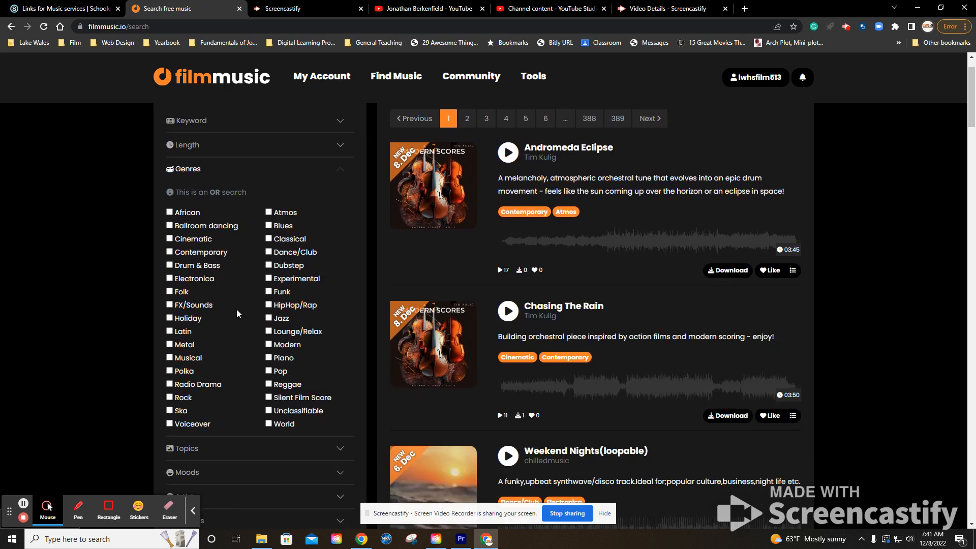
left_click(340, 172)
left_click(344, 192)
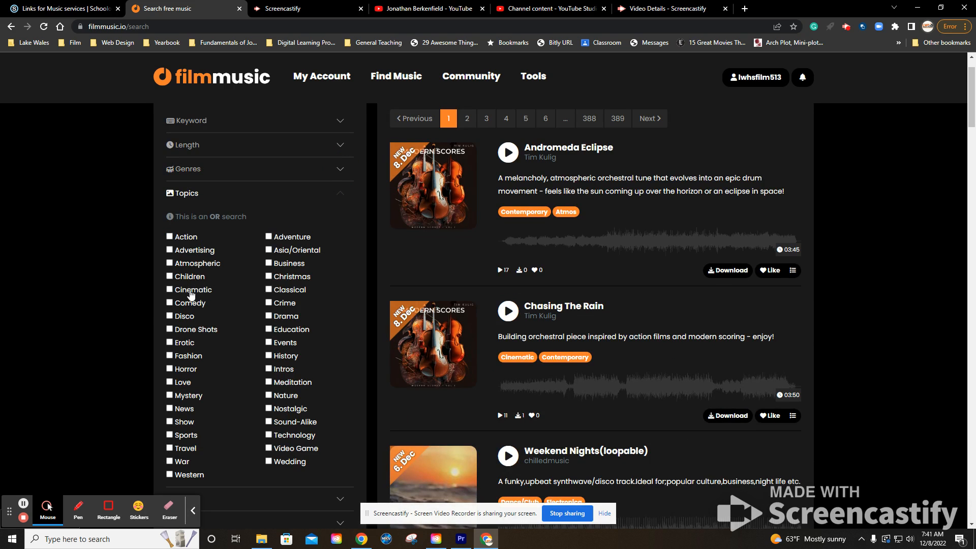
scroll(277, 323, "down", 5)
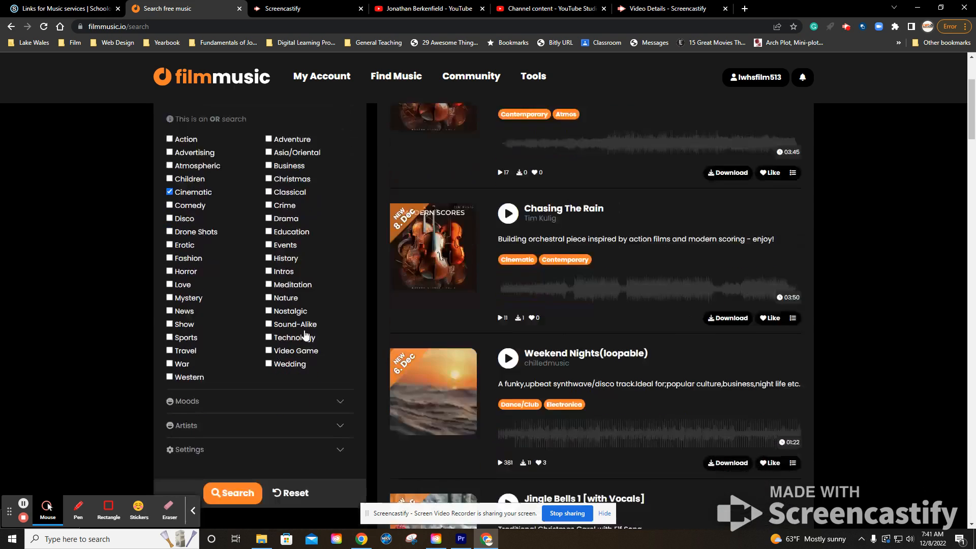
left_click(234, 340)
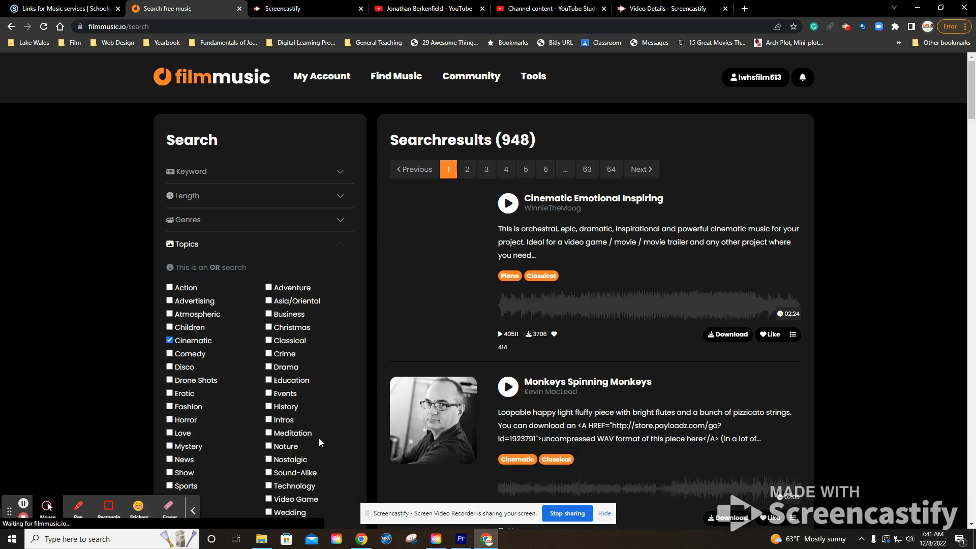
- Preview the track "Cinematic Emotional Inspiring" and review its song page
left_click(508, 204)
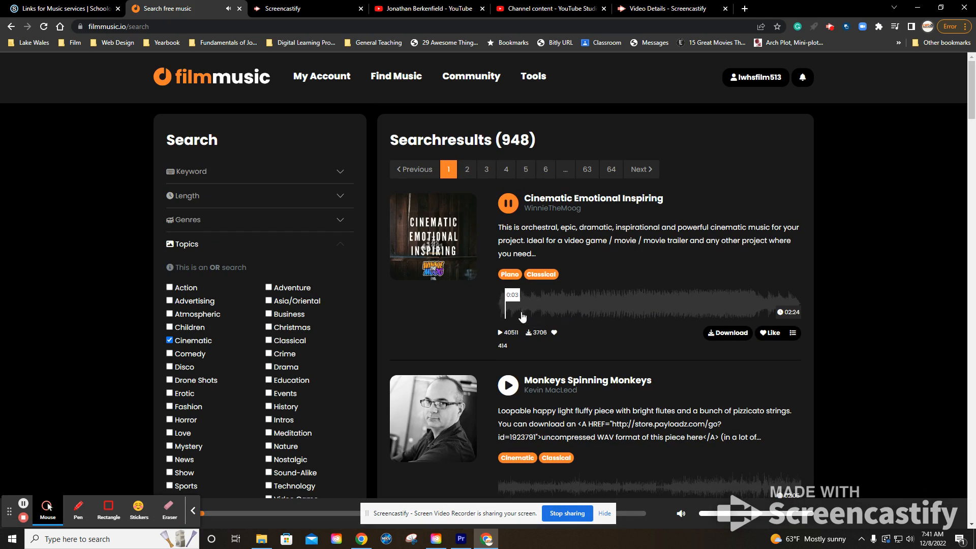
left_click(508, 203)
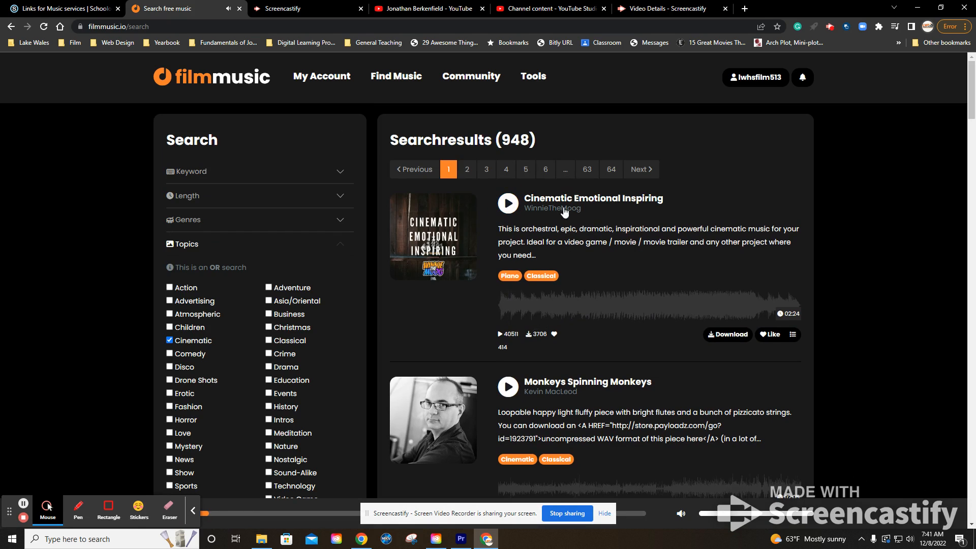
left_click(570, 199)
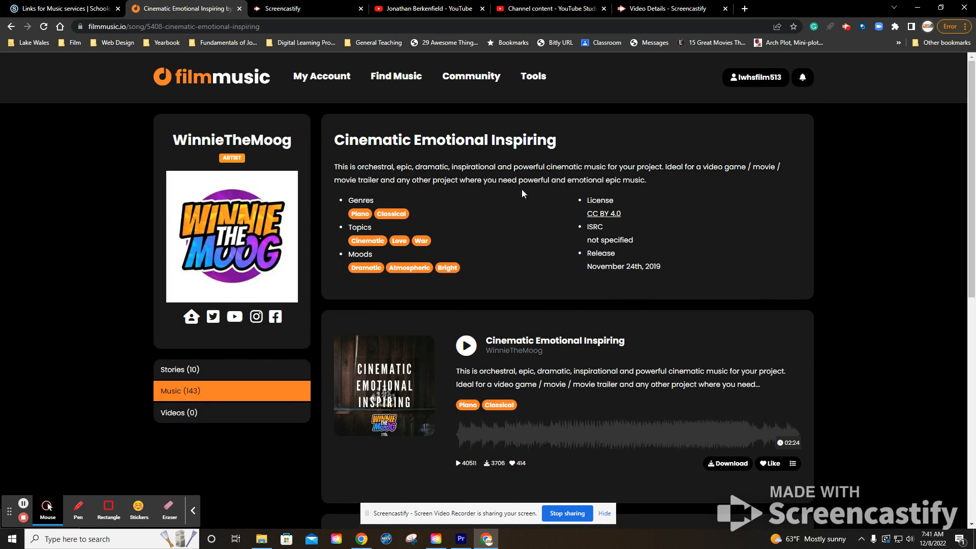
scroll(522, 190, "down", 9)
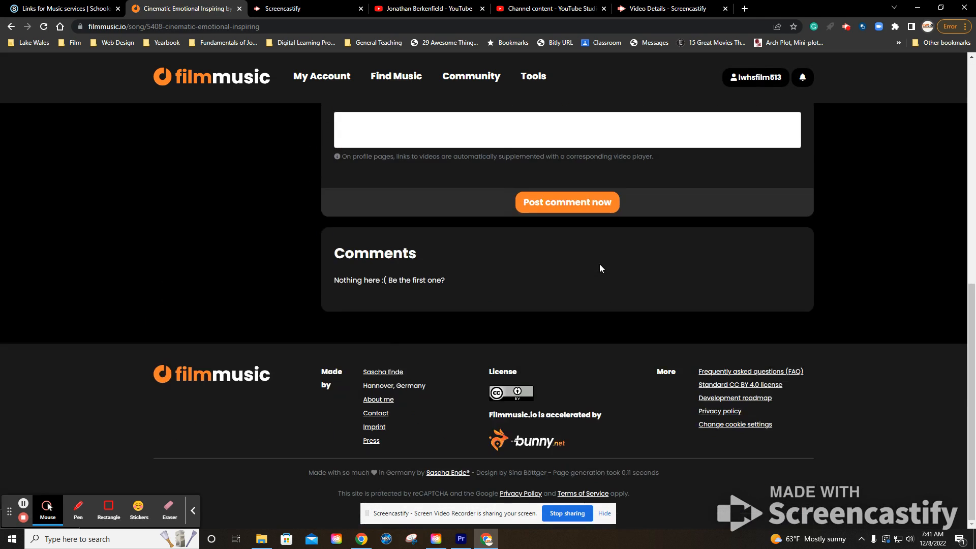
scroll(599, 269, "up", 10)
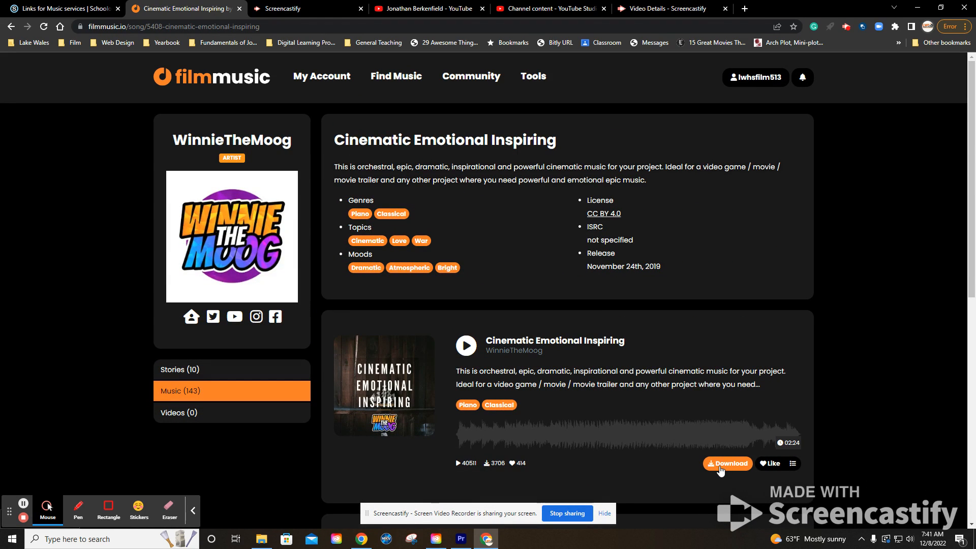
- Download the song as an MP3, accepting the license terms, copying the attribution text and agreeing to make the attribution
left_click(726, 463)
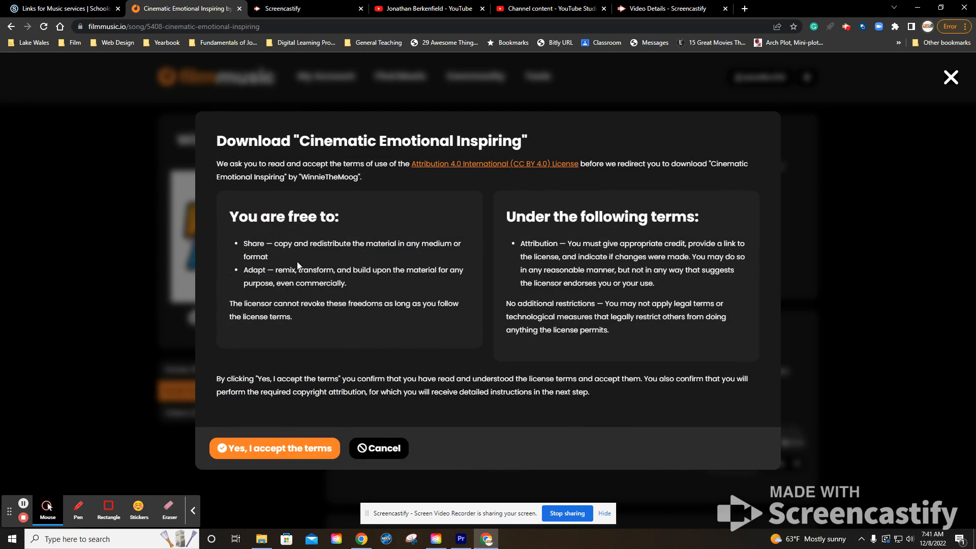
left_click(292, 454)
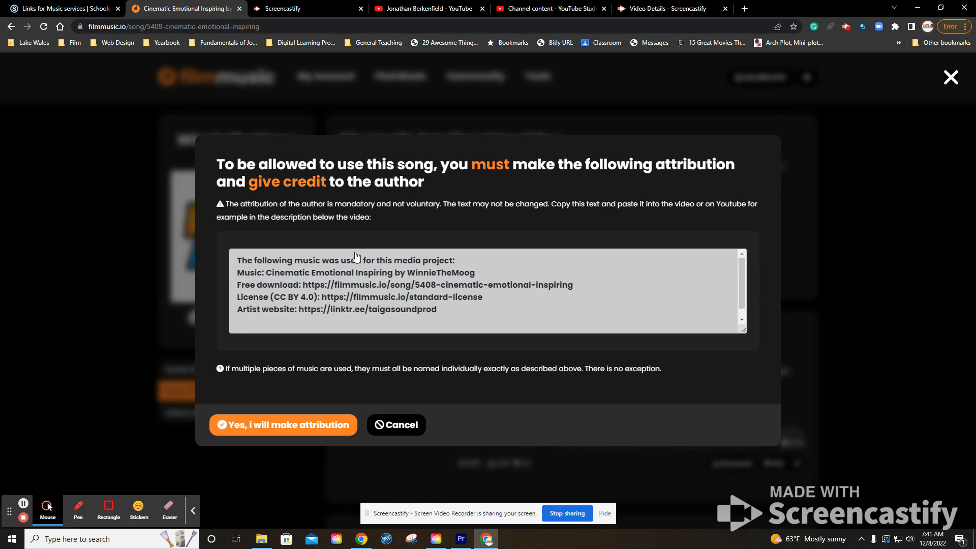
left_click(275, 265)
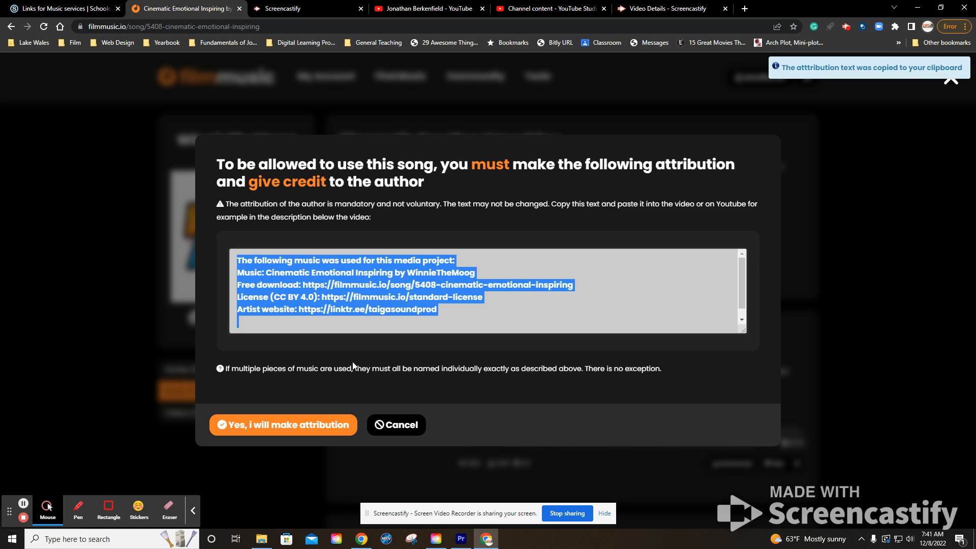
left_click(313, 426)
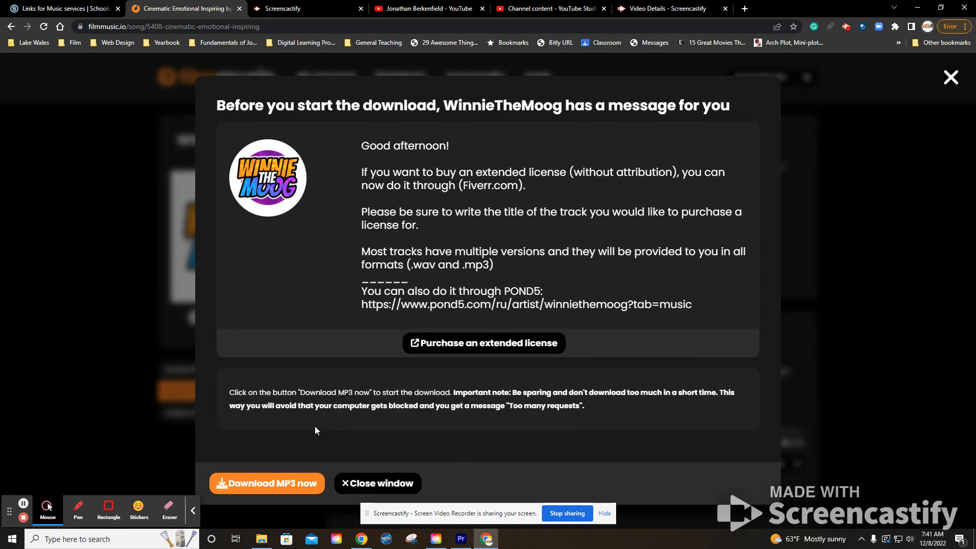
left_click(278, 487)
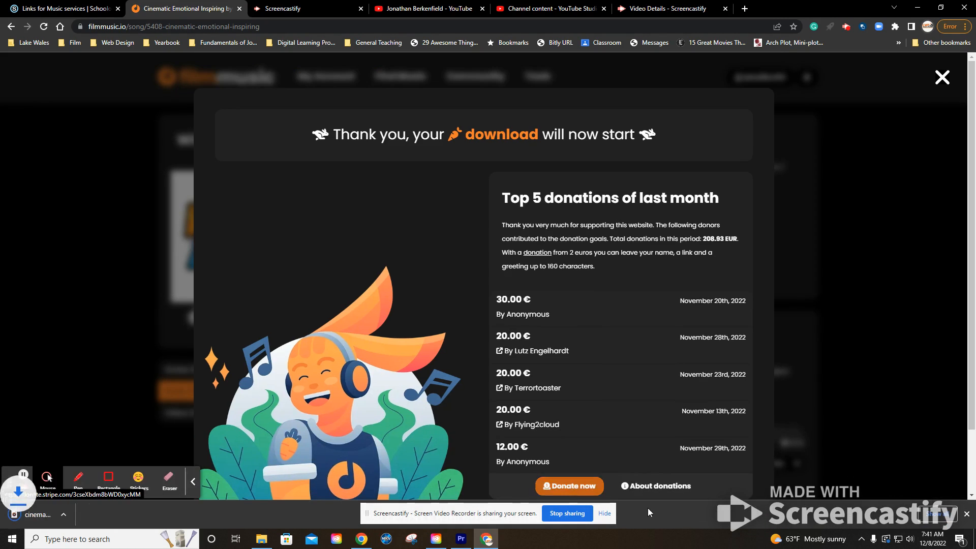
- Switch to Adobe Premiere Pro and browse the Downloads folder for media to import, checking the downloaded file's name in the browser
left_click(461, 538)
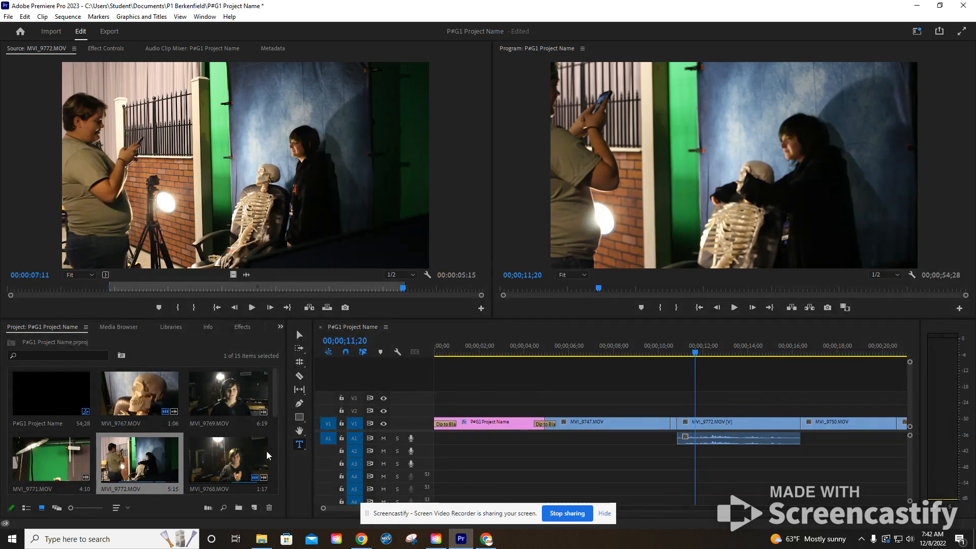
left_click(51, 31)
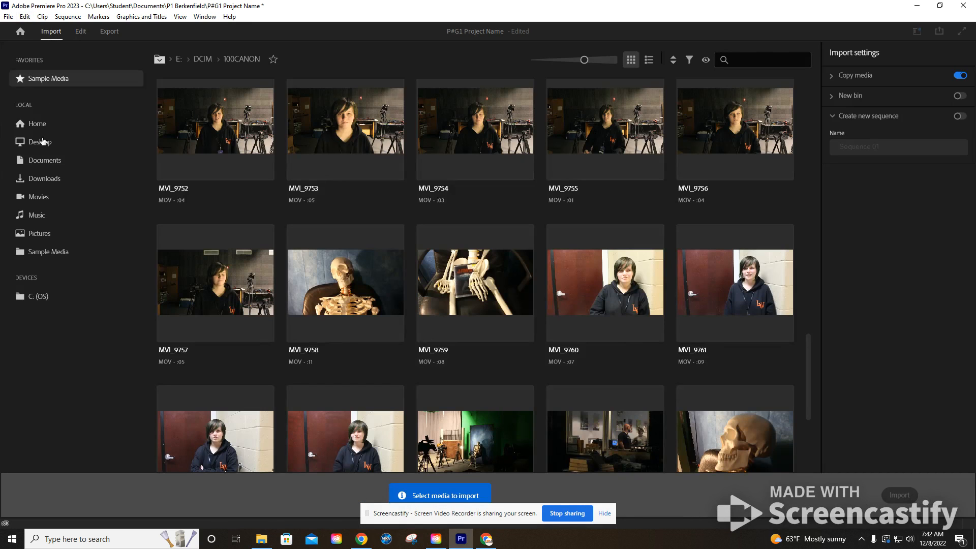
left_click(45, 179)
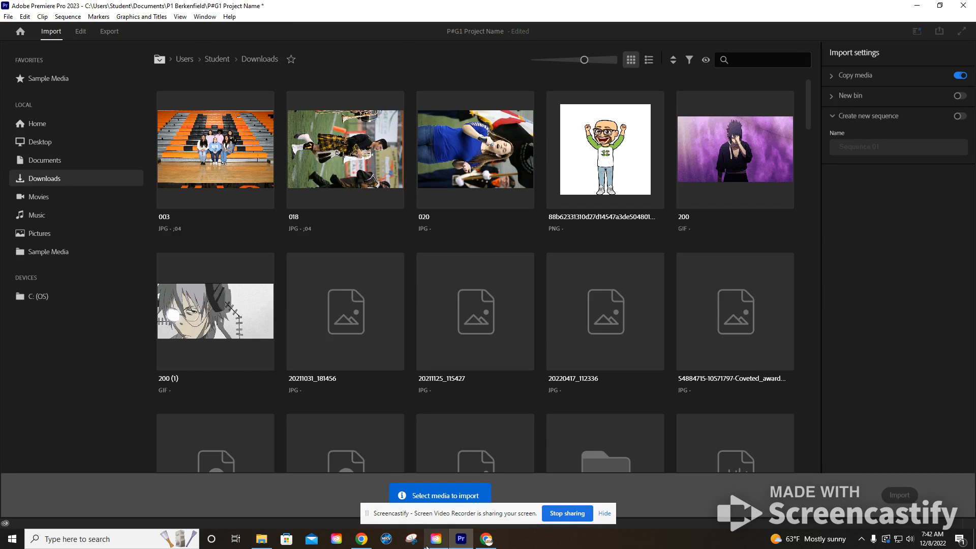
left_click(485, 539)
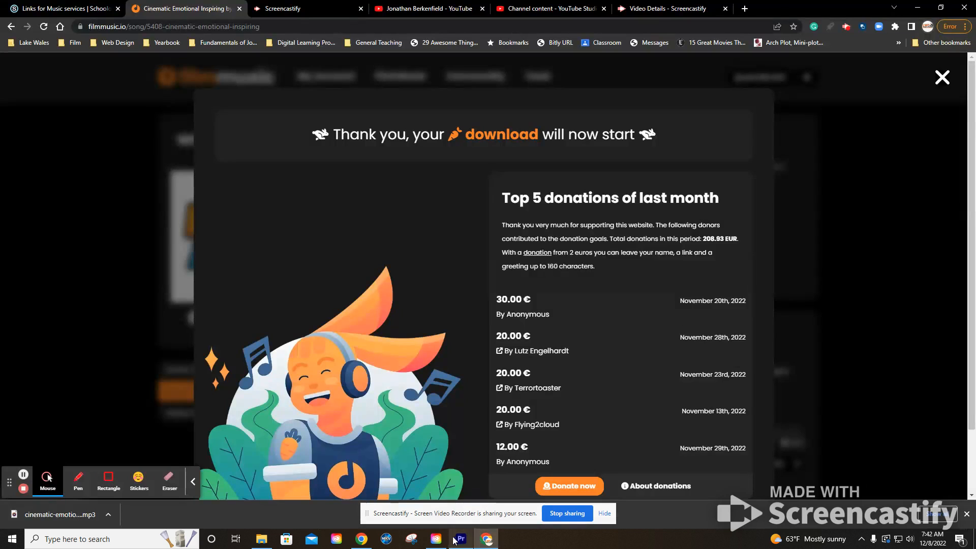
left_click(461, 539)
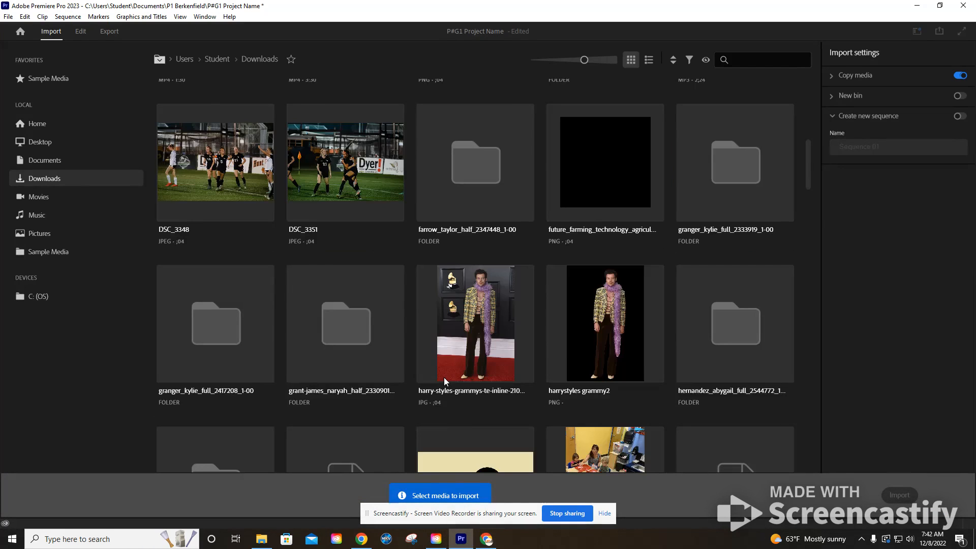
- Import the cinematic-emotional-inspiring MP3 into the project with Copy media turned off
scroll(444, 379, "up", 2)
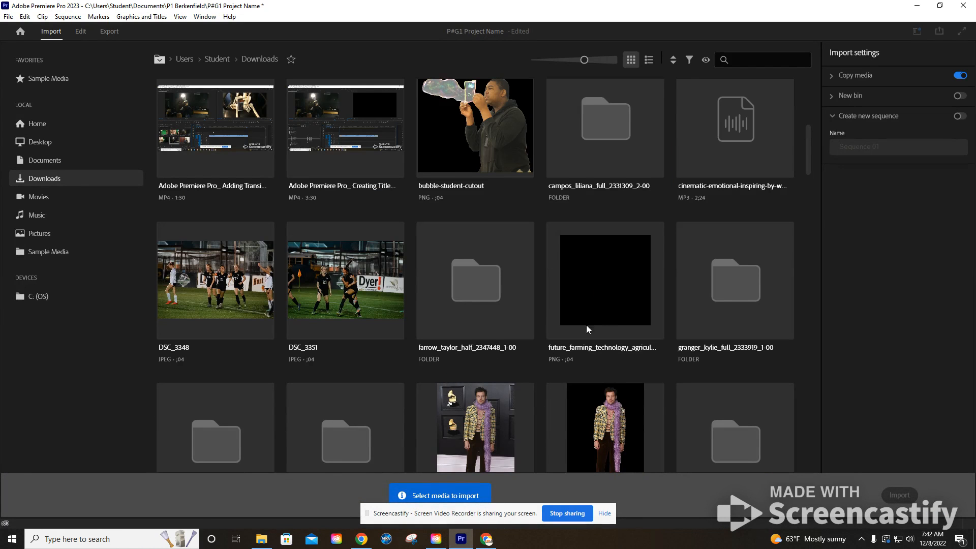
left_click(717, 144)
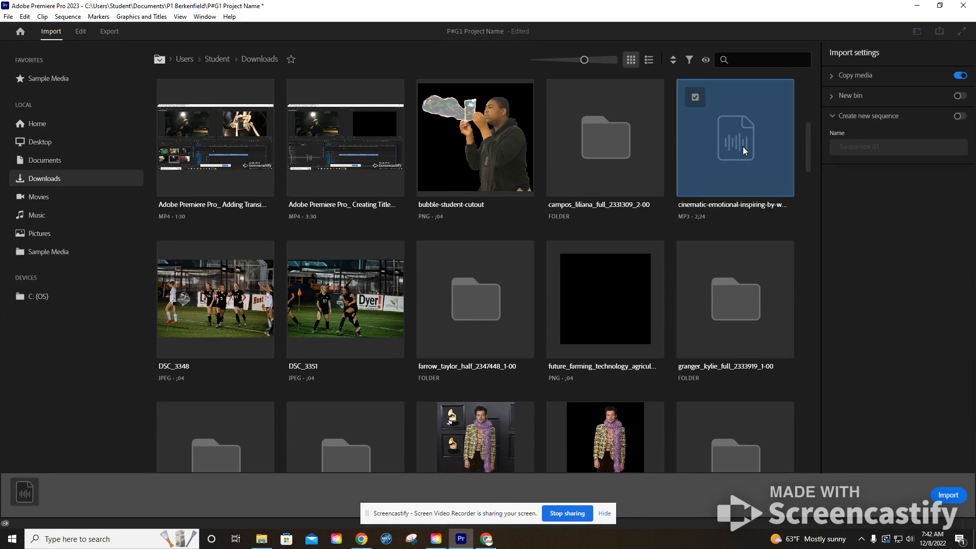
left_click(961, 76)
left_click(931, 495)
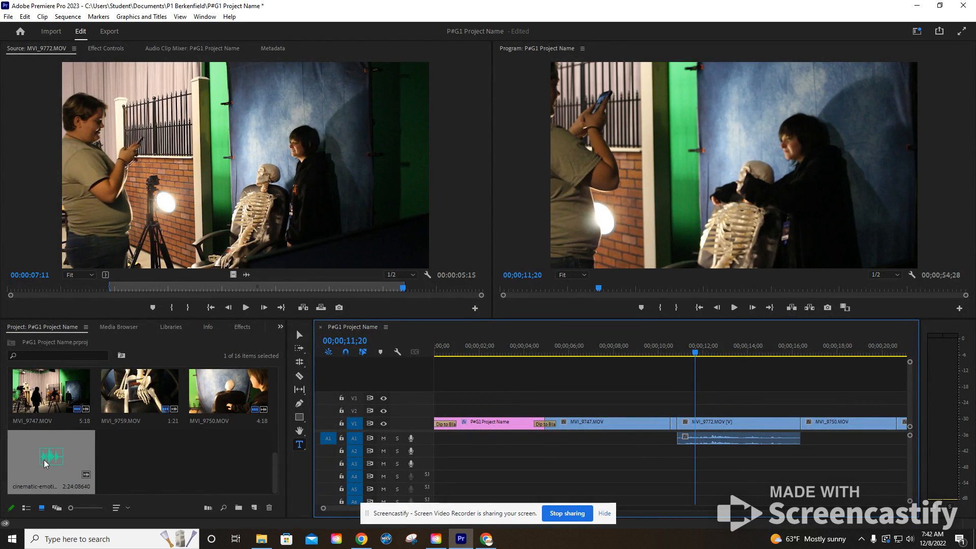
- Place the imported music clip on audio track A2 at the start of the sequence and fit the whole sequence in the timeline
left_click_drag(45, 463, 436, 451)
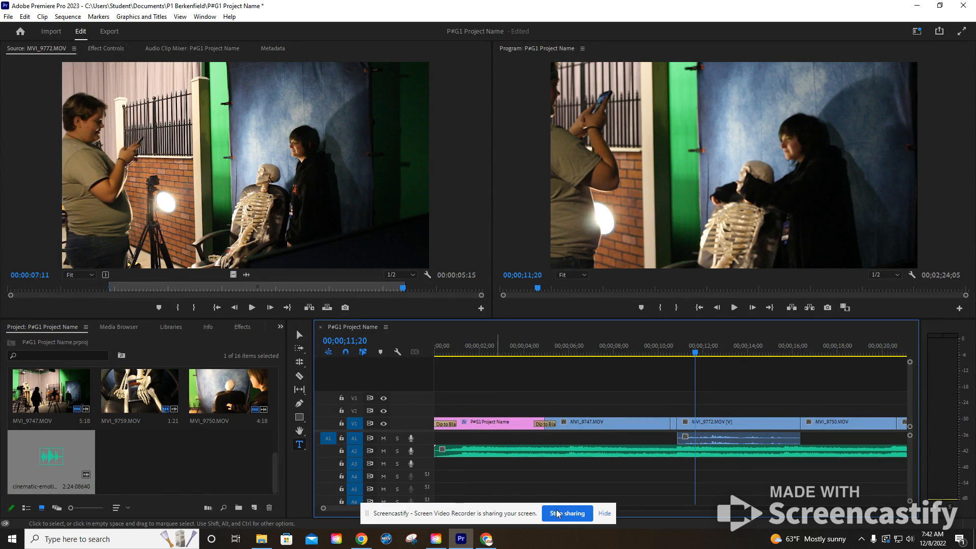
left_click_drag(331, 509, 627, 516)
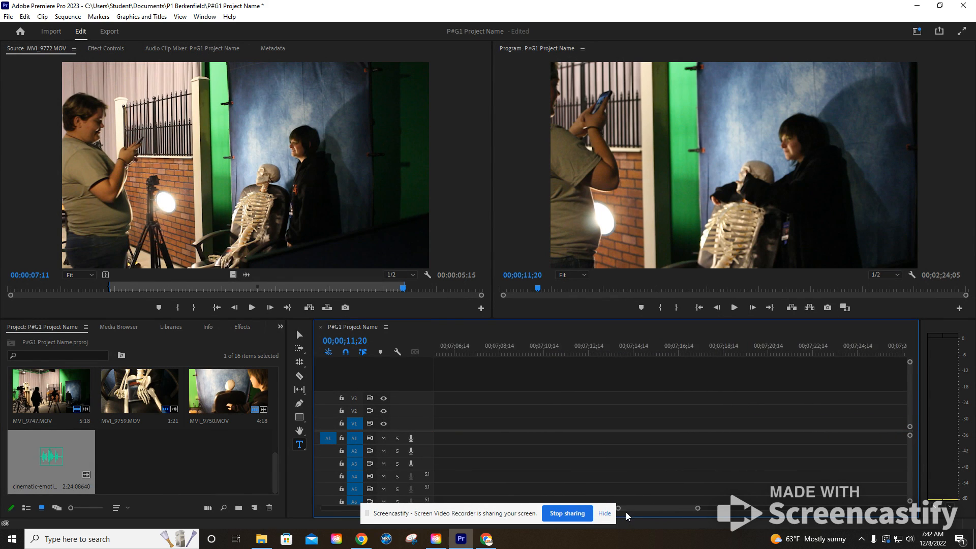
left_click_drag(696, 509, 777, 514)
key("backslash")
- Play the music briefly from 00;00;58;25, after the end of the video clips, to check its audio level
mouse_move(623, 350)
left_mouse_down()
mouse_move(601, 357)
mouse_move(625, 356)
left_mouse_up()
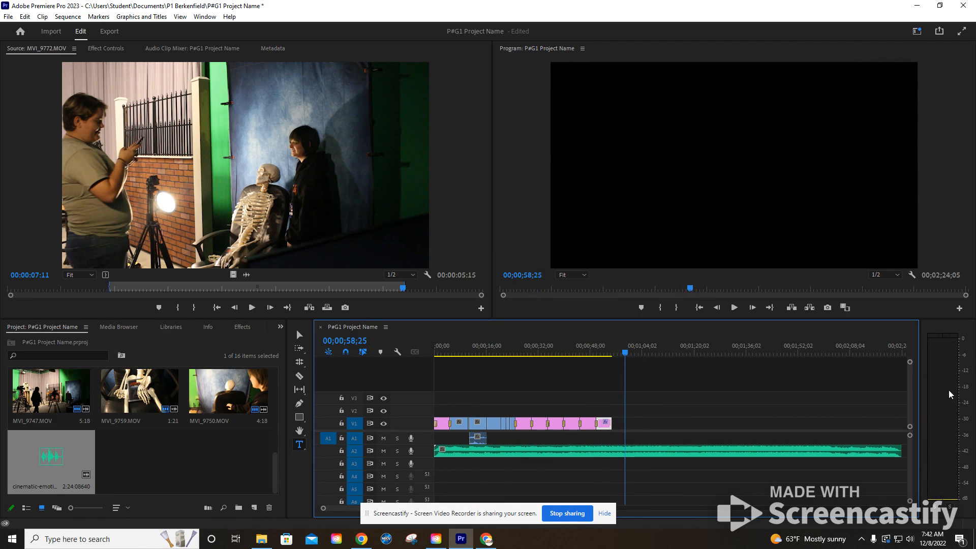
key("space")
key("space")
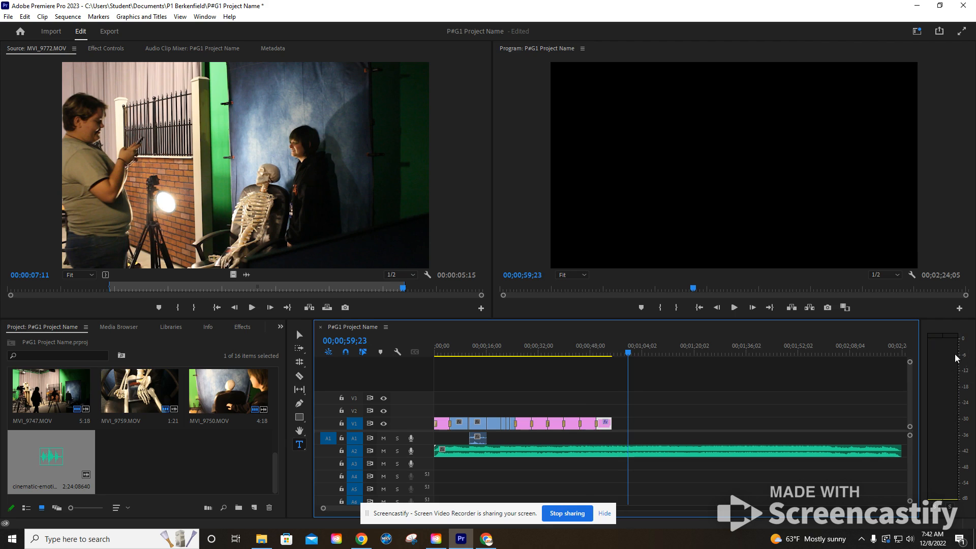
- Adjust the audio gain of the music clip on track A2 by -8 dB
left_click(623, 452)
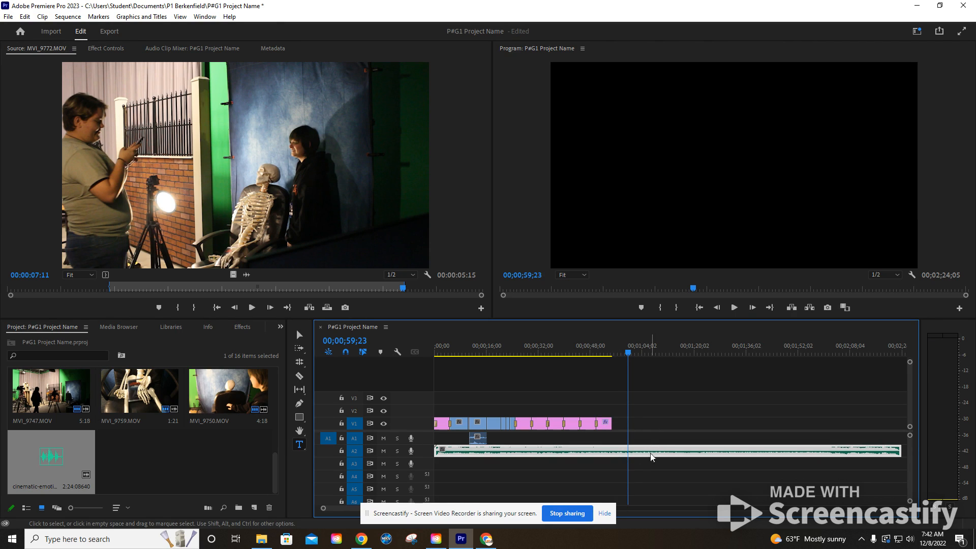
right_click(645, 454)
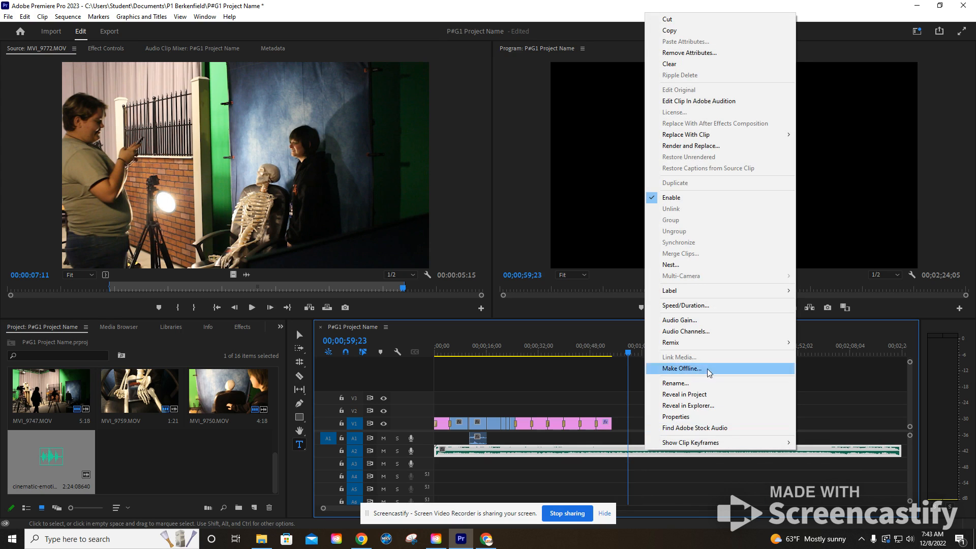
left_click(711, 321)
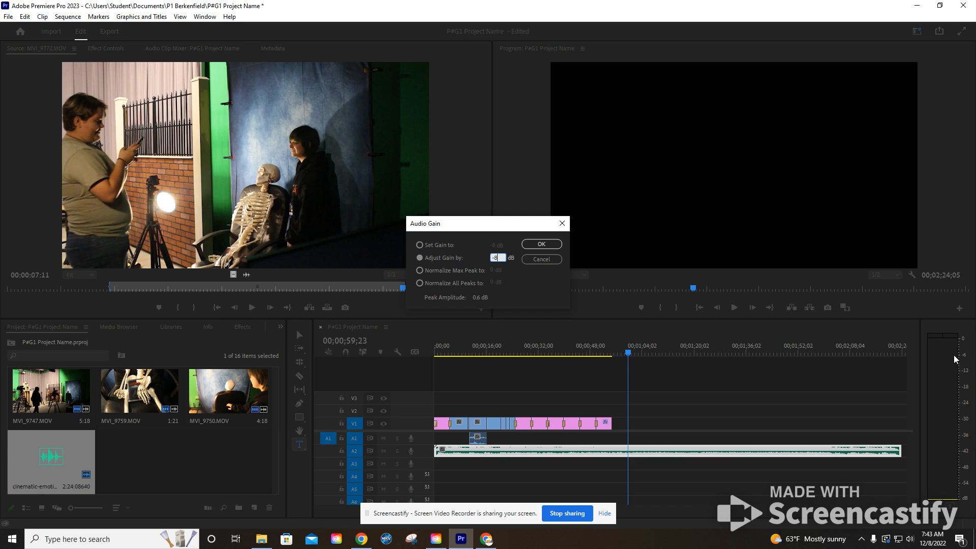
left_click(541, 244)
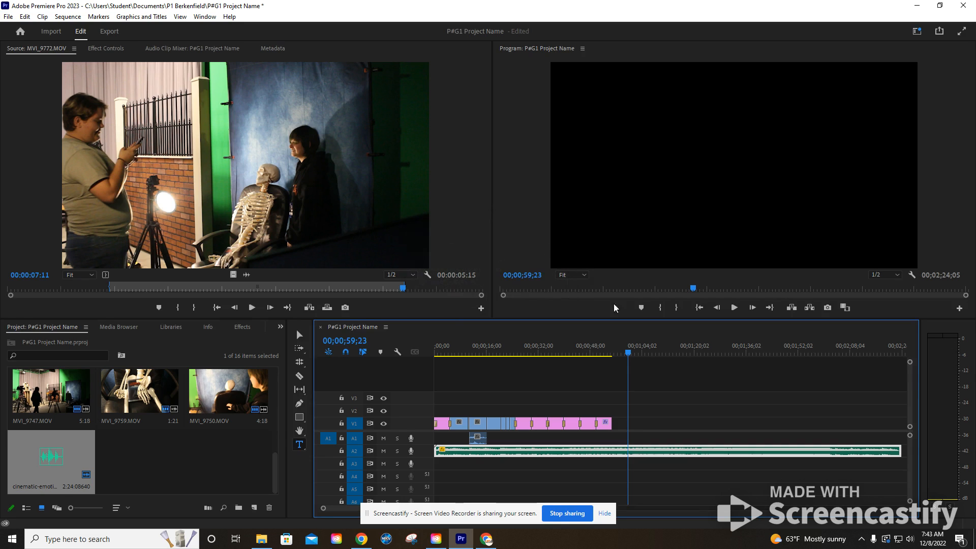
- Play the music again past the end of the video clips to check its level on the audio meters
left_click(621, 354)
key("space")
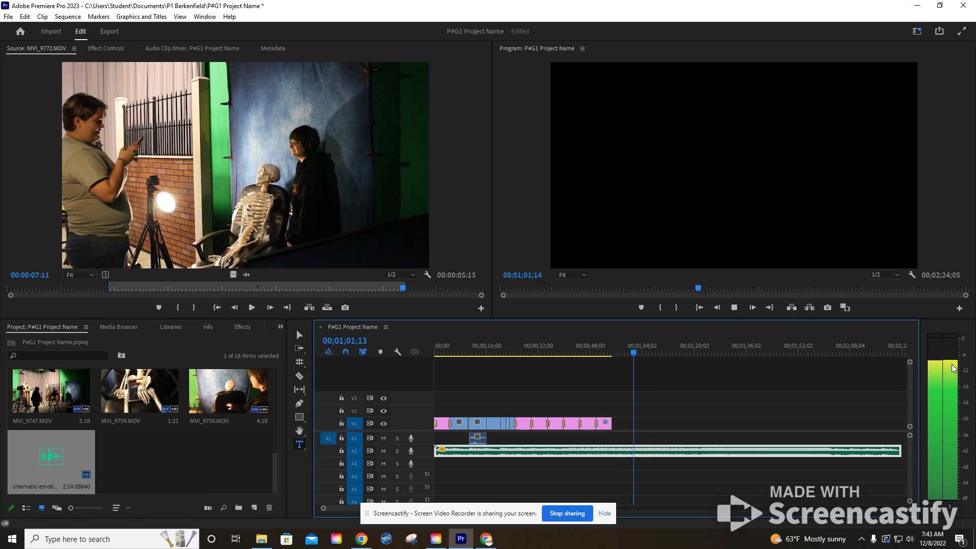
key("space")
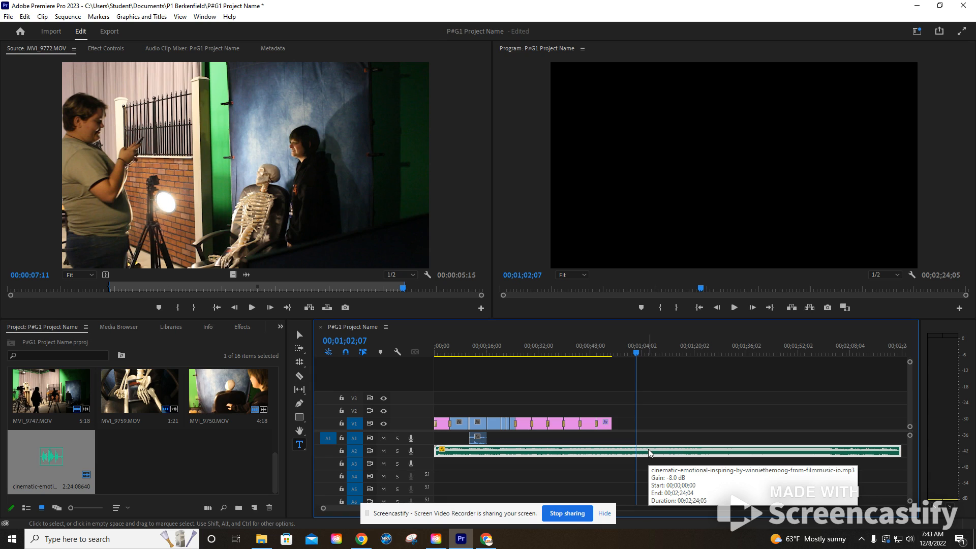
- Play the sequence from 00;00;11;17 over the MVI_9772.MOV clip to compare its audio with the music
left_click_drag(635, 356, 471, 364)
left_click(479, 439)
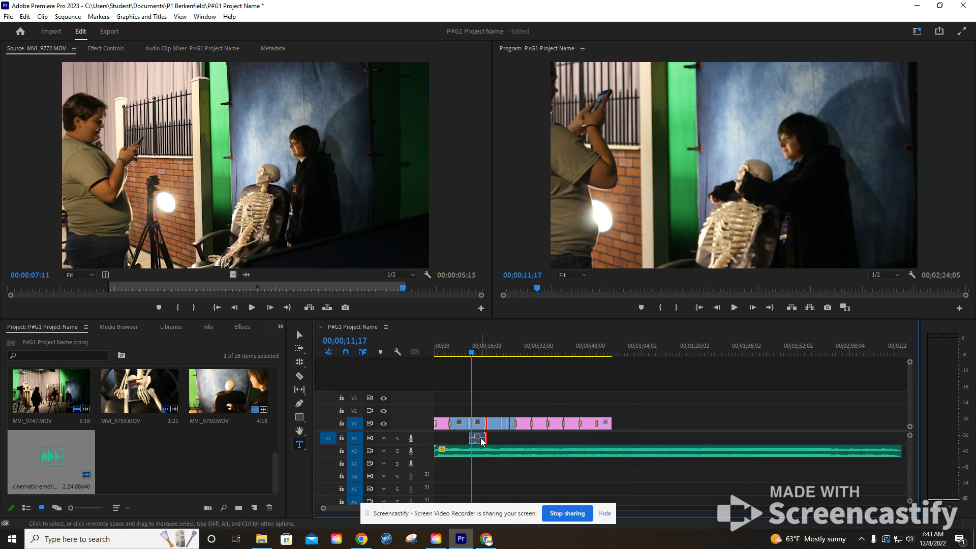
key("space")
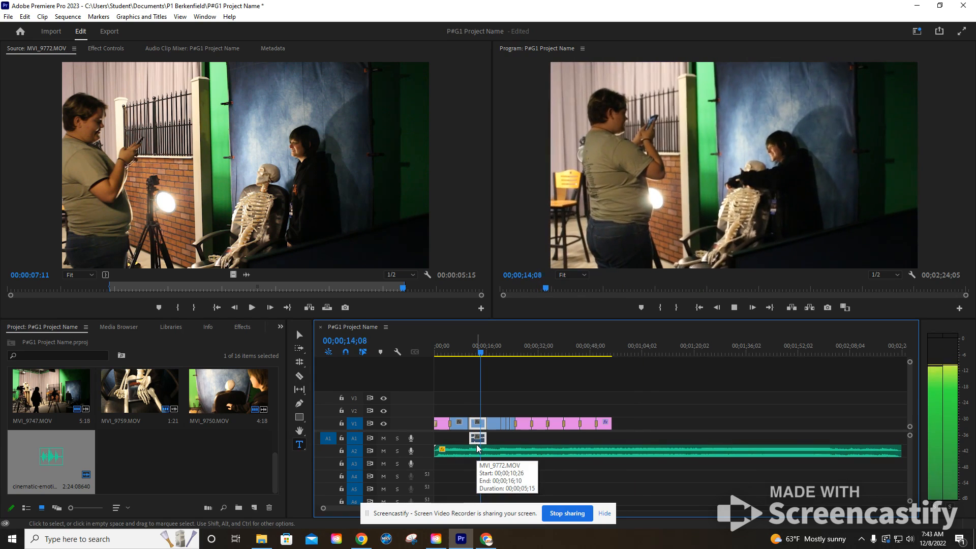
key("space")
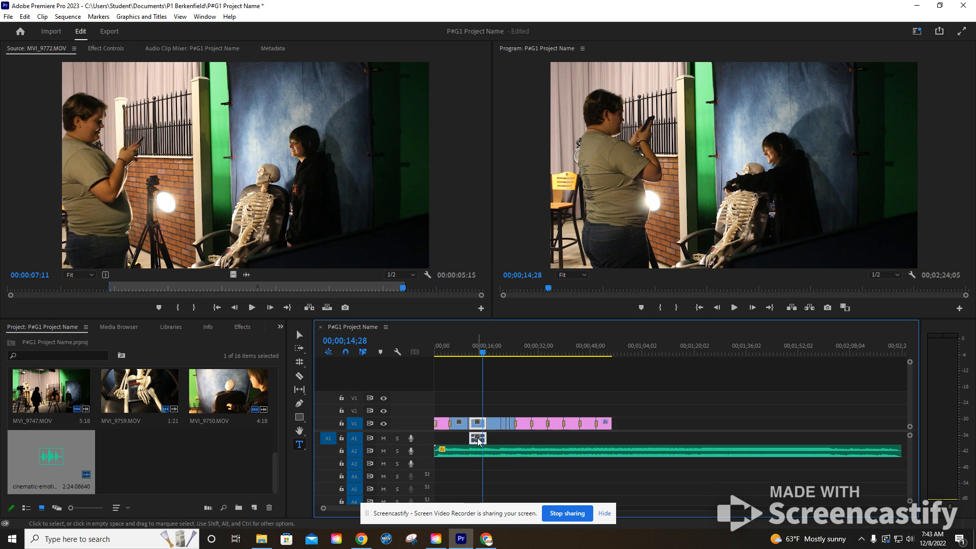
- Mute audio track A2 and play from 00;00;12;20 to check the MVI_9772.MOV clip's own audio level
left_click(385, 452)
left_click(473, 353)
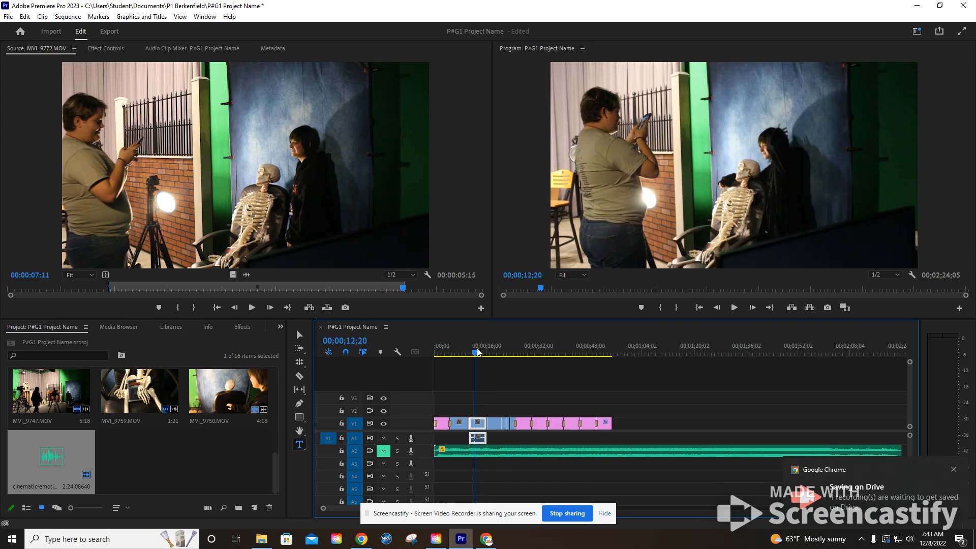
key("space")
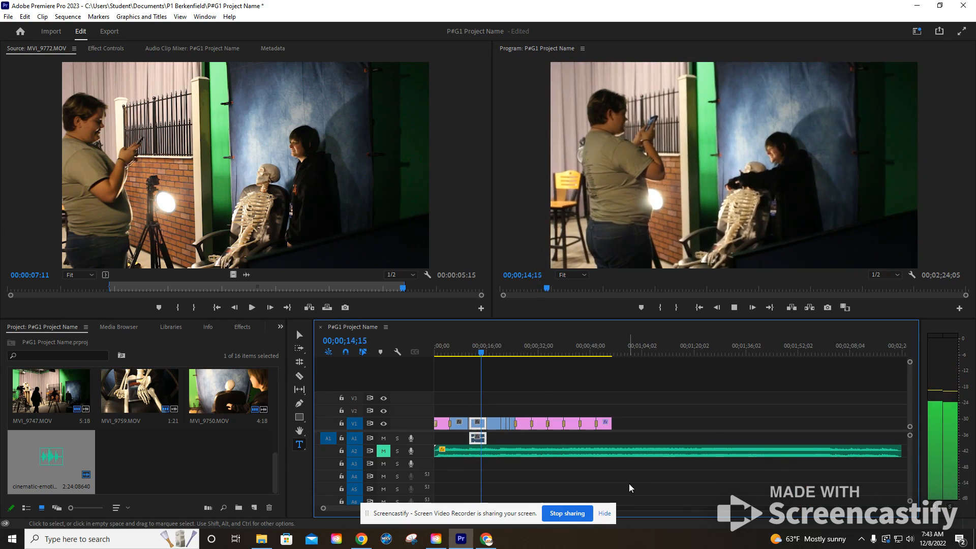
key("space")
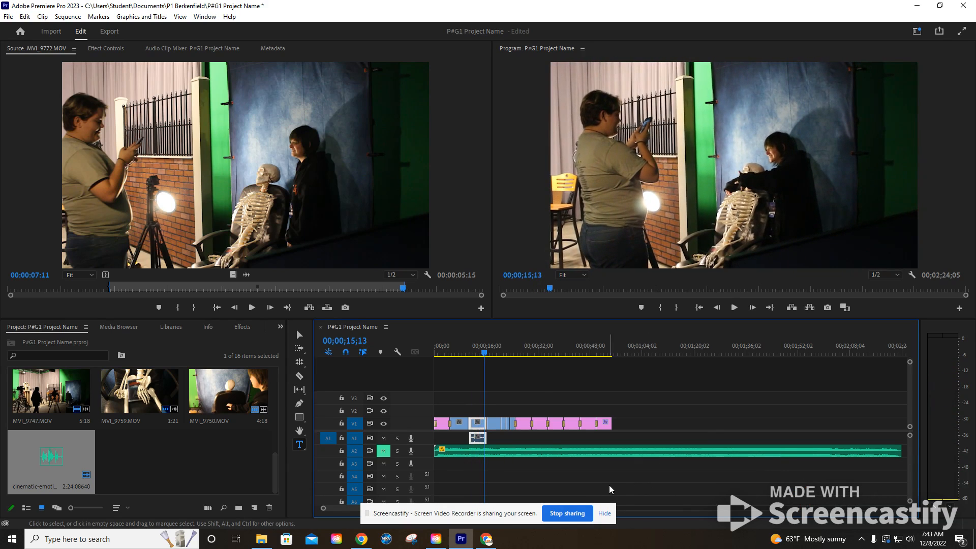
- Raise the audio gain of the MVI_9772.MOV clip on track A1 by 8 dB and play it from its start to check the level
left_click(470, 352)
right_click(474, 440)
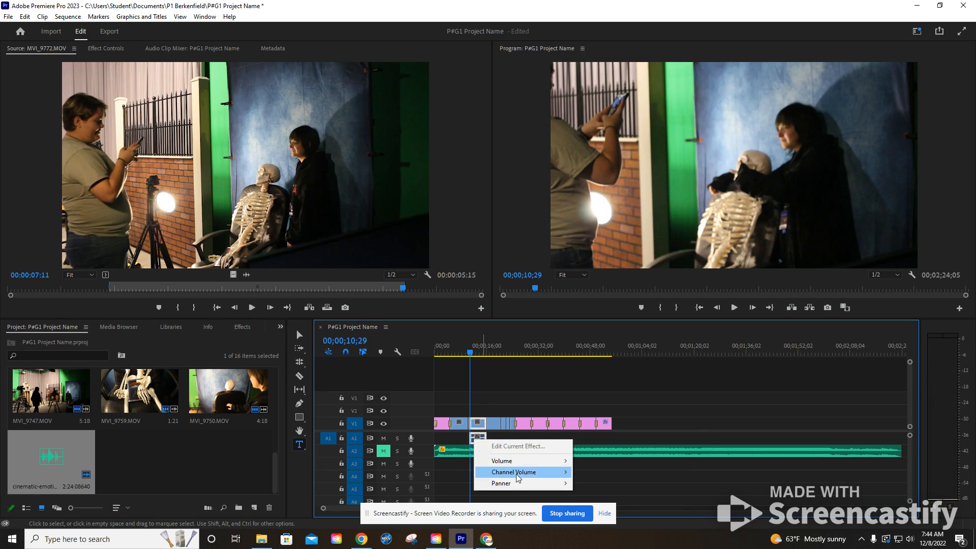
left_click(456, 443)
right_click(480, 438)
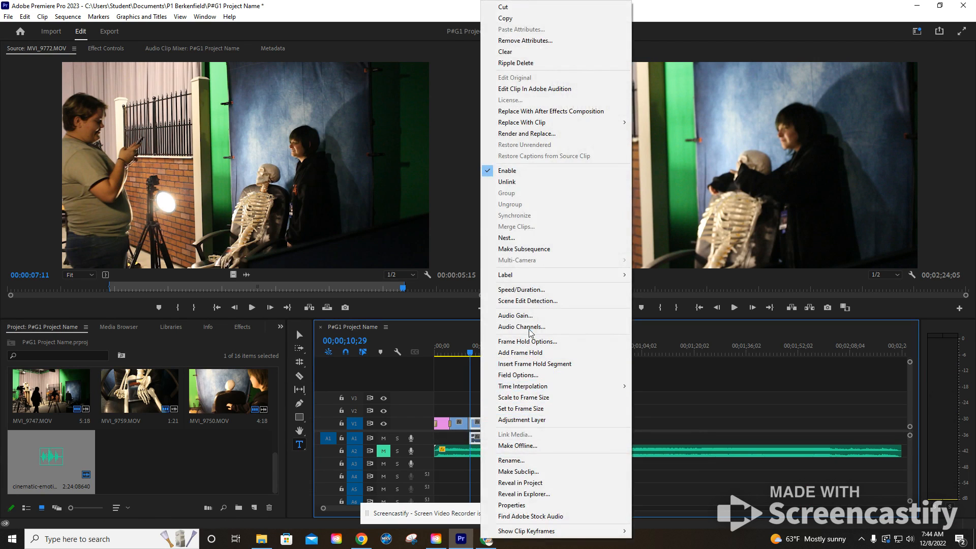
left_click(525, 314)
type("8")
key("Return")
key("space")
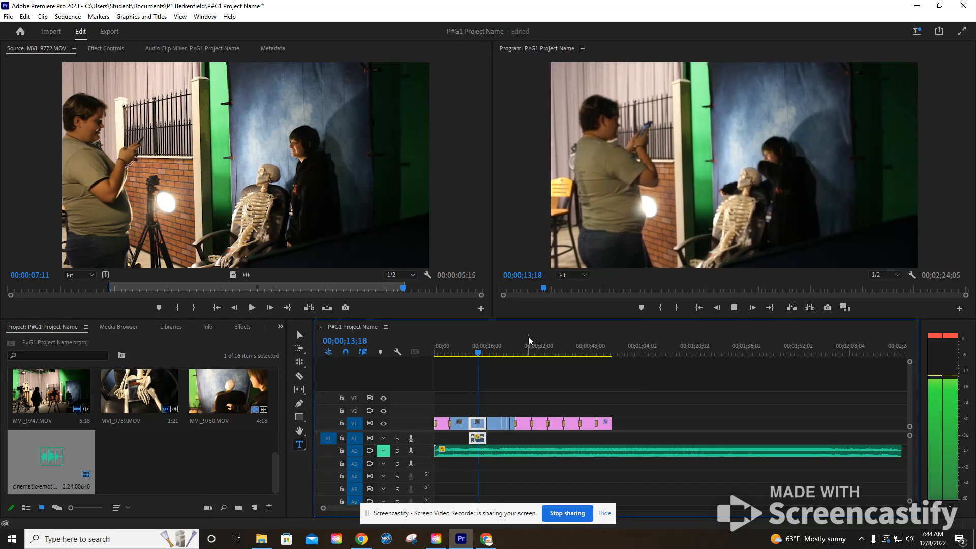
key("space")
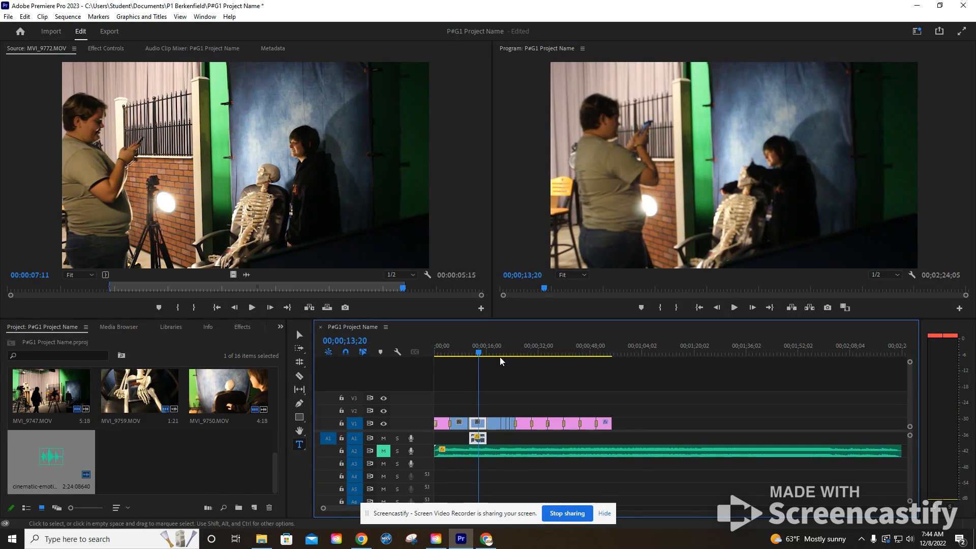
left_click(477, 353)
left_click(474, 353)
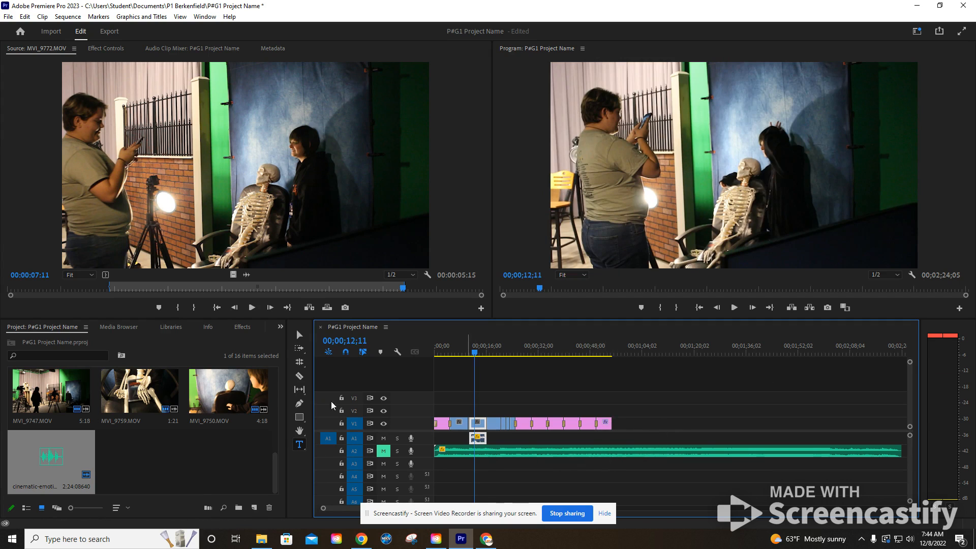
left_click(299, 377)
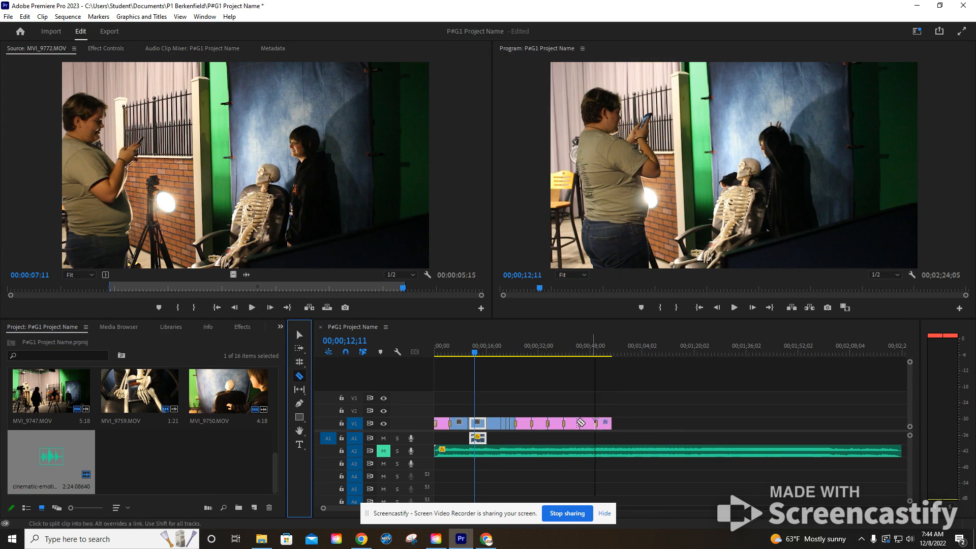
left_click(300, 336)
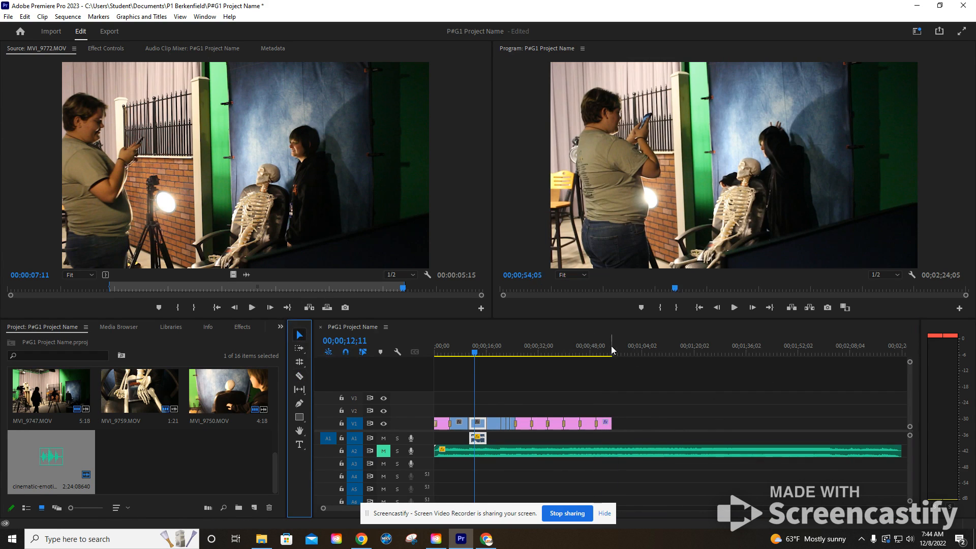
- Move the playhead to 00;00;54;14 at the end of the last title and switch to the Captions and Graphics workspace
left_click(610, 350)
left_click_drag(612, 350, 613, 350)
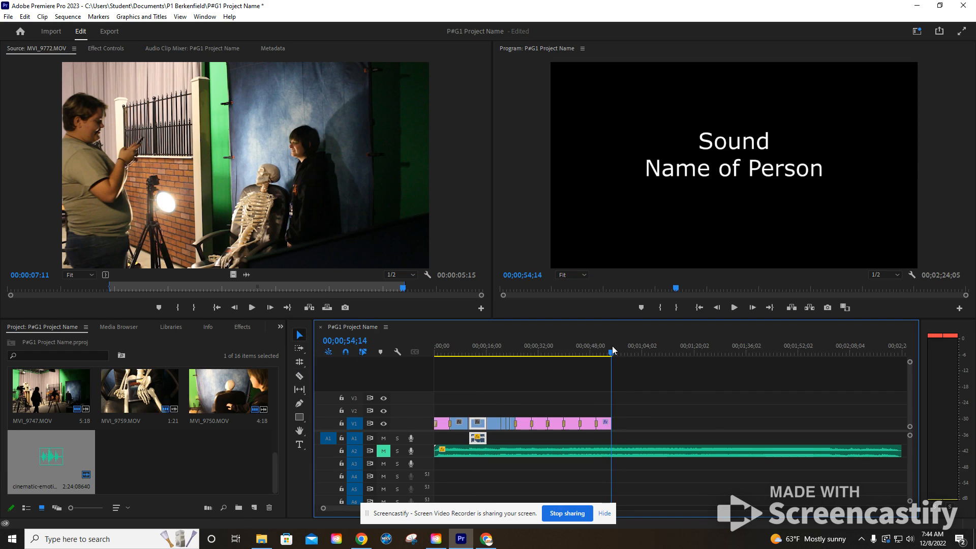
left_click(917, 31)
left_click(869, 175)
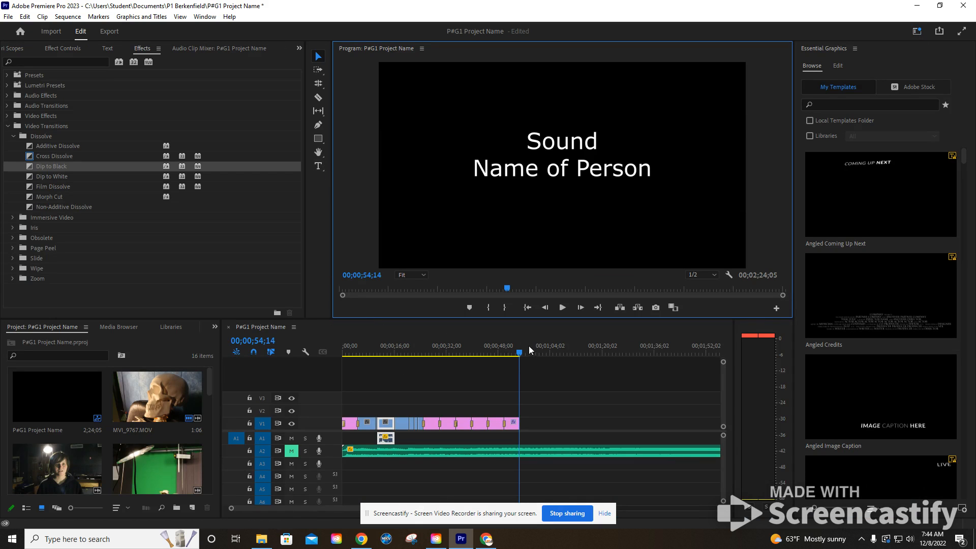
- With the playhead at 00;00;54;28, just past the last title, draw a text box across the black frame and paste the copied music attribution text
key("Right")
left_click(519, 355)
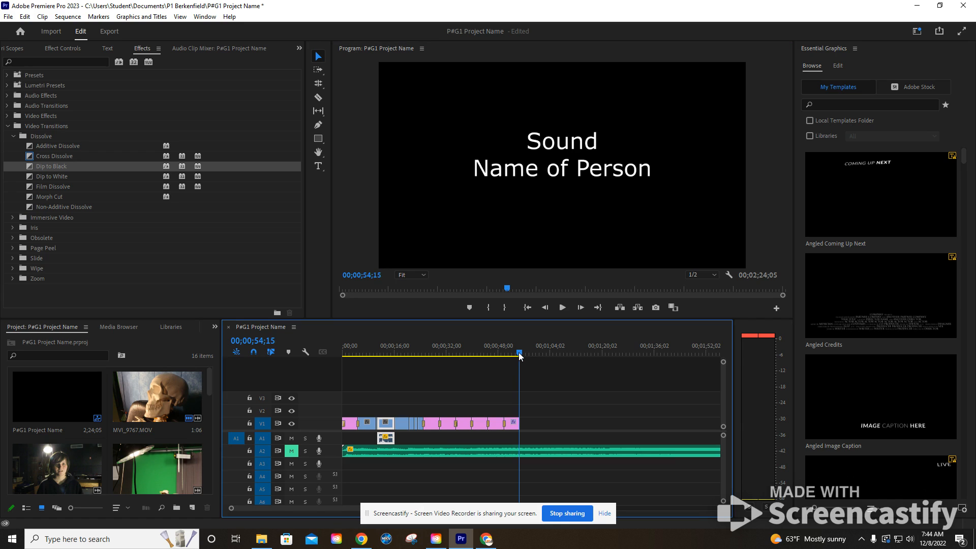
left_click_drag(521, 355, 523, 355)
key("Left")
key("Right")
left_click(318, 166)
left_click_drag(437, 103, 679, 233)
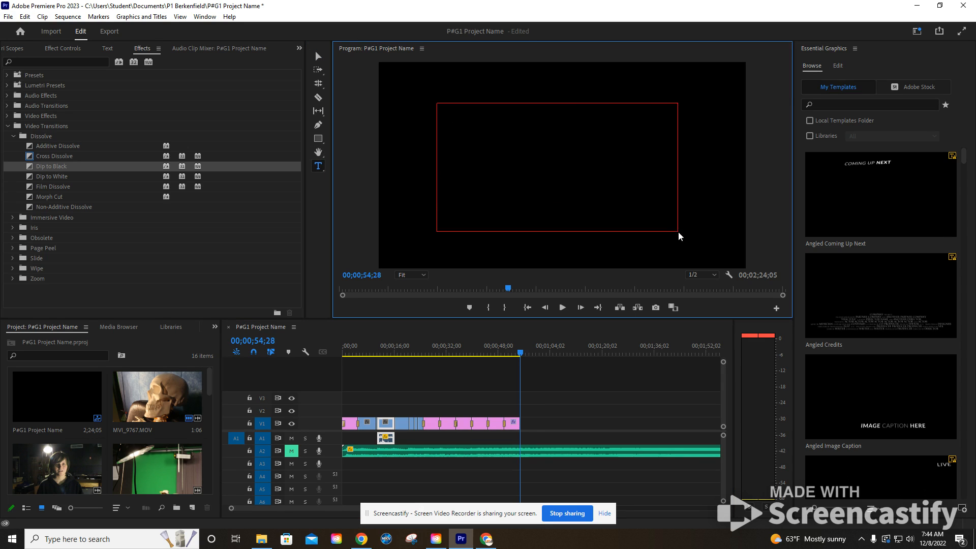
key("ctrl+v")
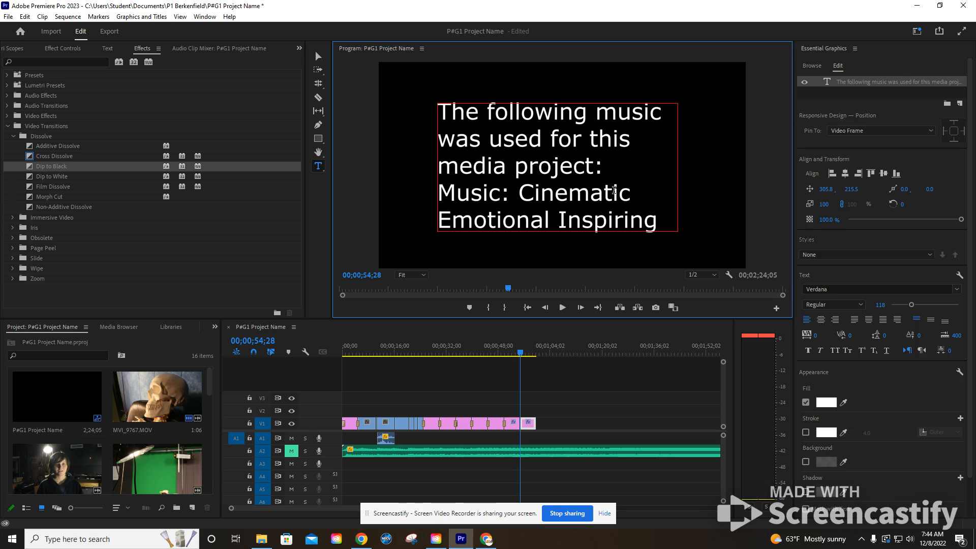
- Reduce the music credit's font size to 49 and widen its text box on both sides
triple_click(589, 169)
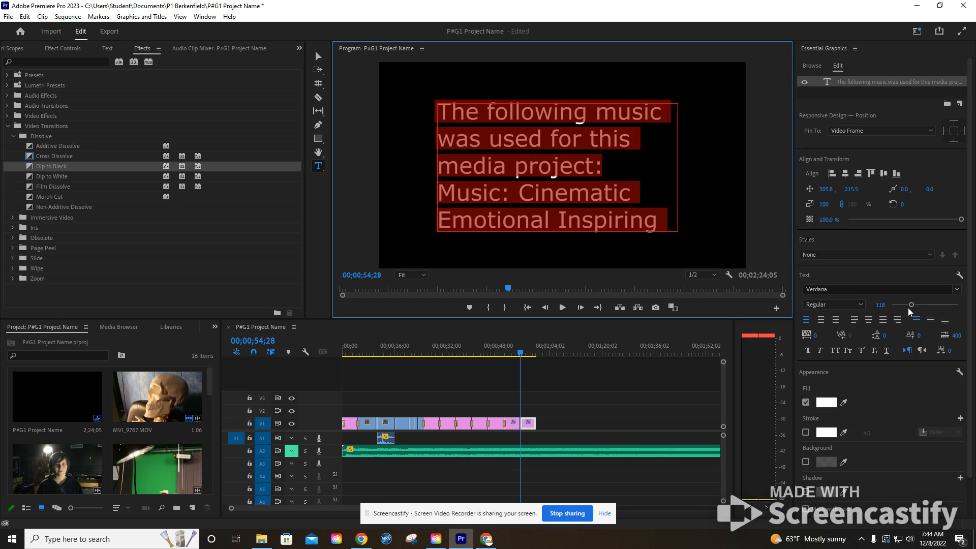
left_click_drag(911, 305, 900, 310)
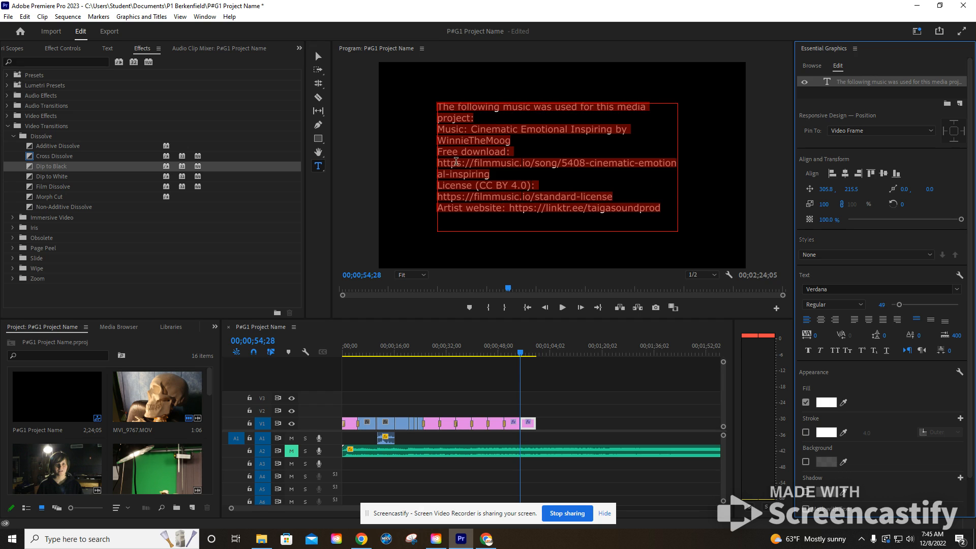
key("Escape")
left_click_drag(435, 168, 425, 168)
left_click_drag(679, 168, 722, 167)
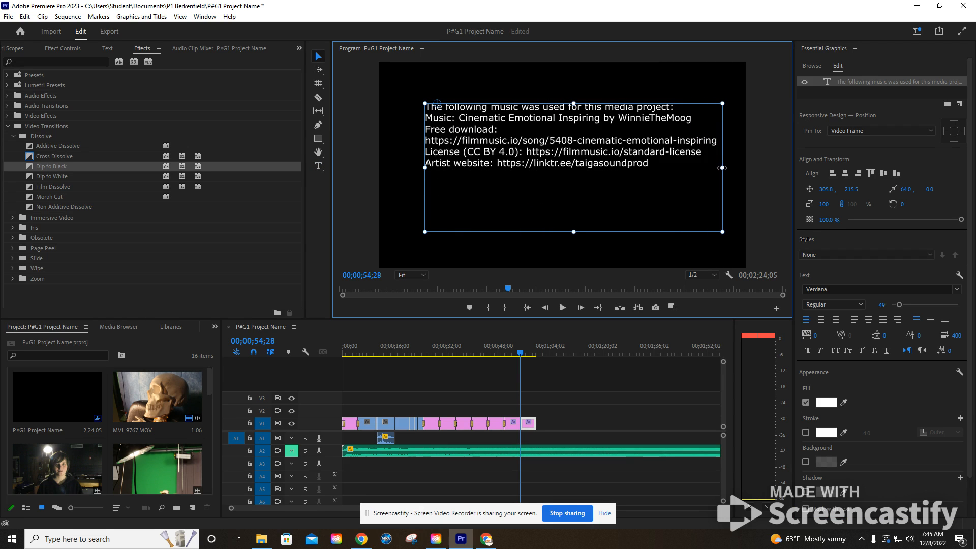
- Shorten the music credit's text box to fit the text and center it horizontally and vertically in the frame
left_click(848, 176)
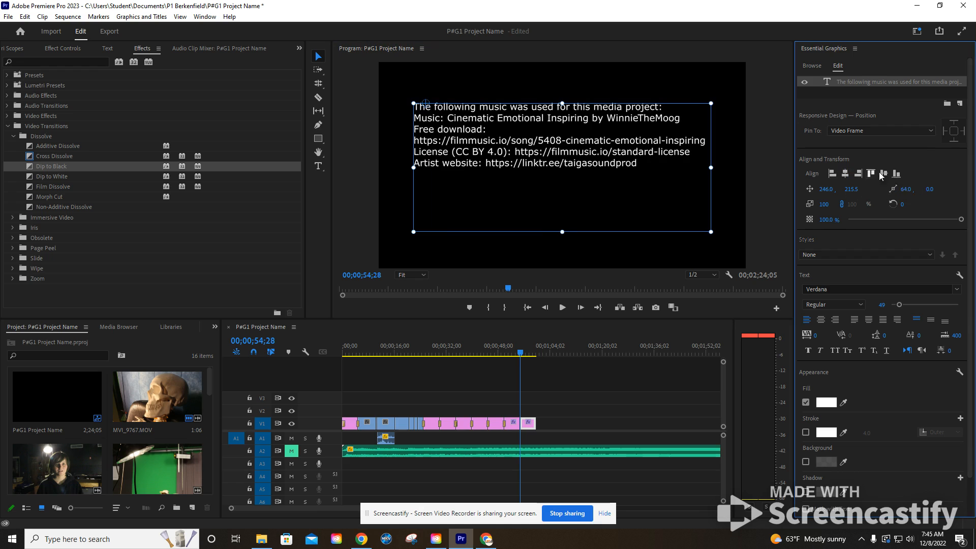
left_click_drag(563, 229, 563, 176)
left_click(887, 175)
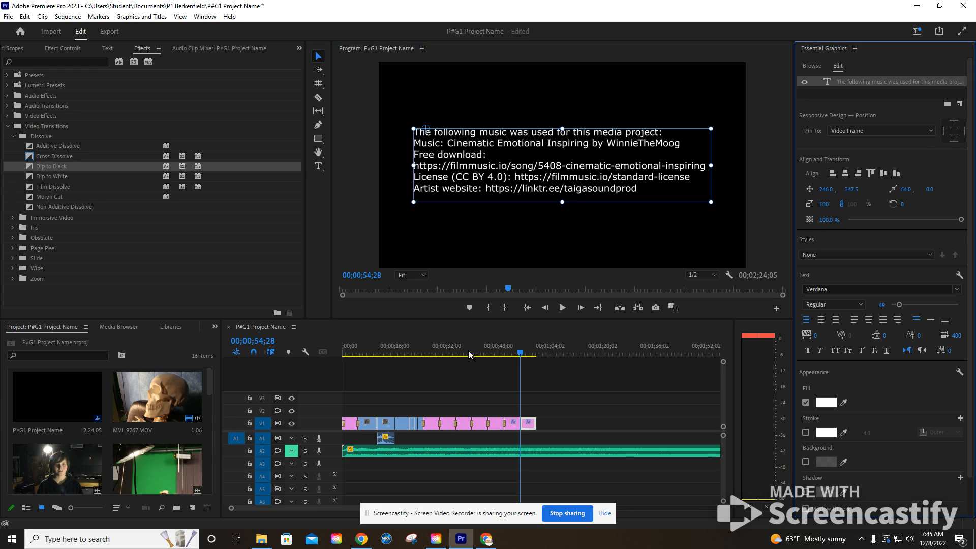
- Switch back to the Editing workspace and bring up the video transition effects
left_click(215, 327)
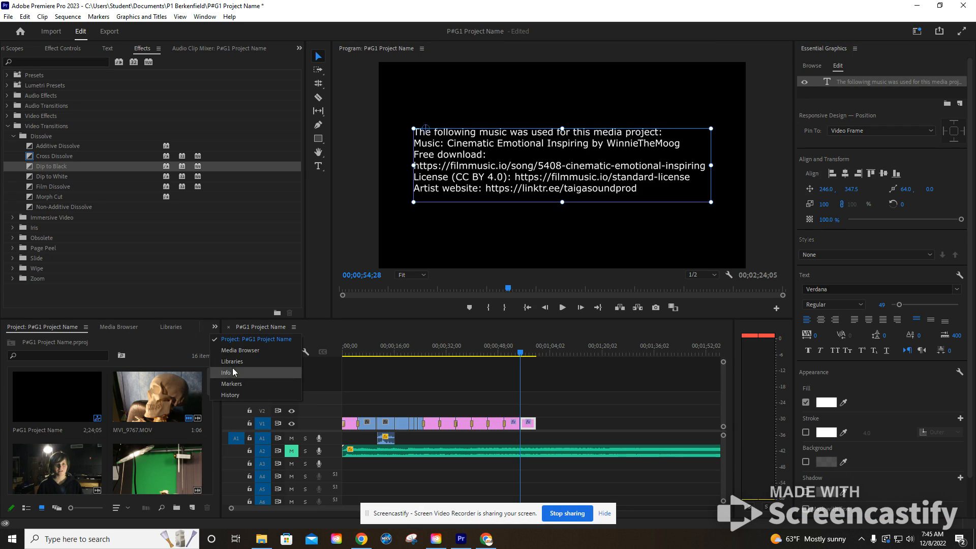
left_click(917, 31)
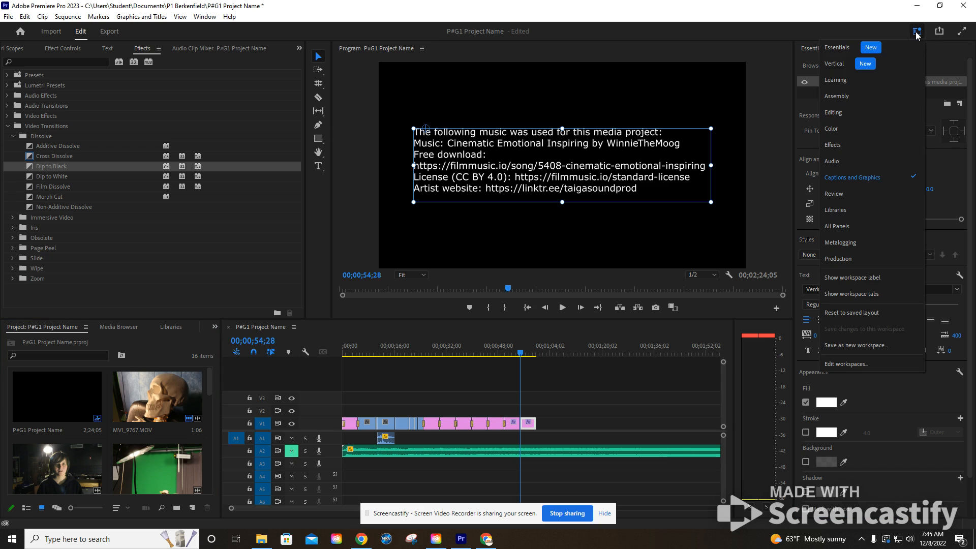
left_click(855, 112)
left_click(225, 327)
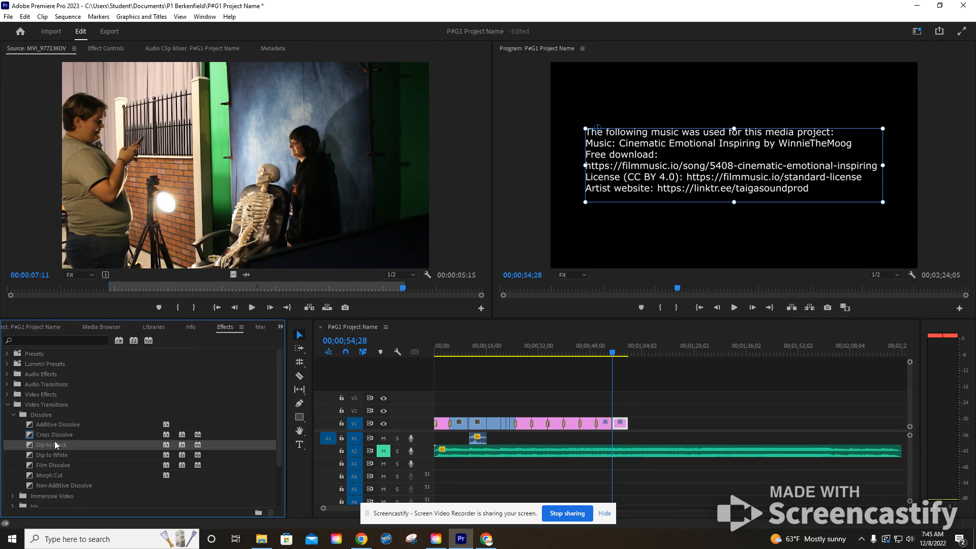
- Apply the Dip to Black transition to the start and end of the music credit clip on V1 and play it through
left_click_drag(50, 446, 615, 424)
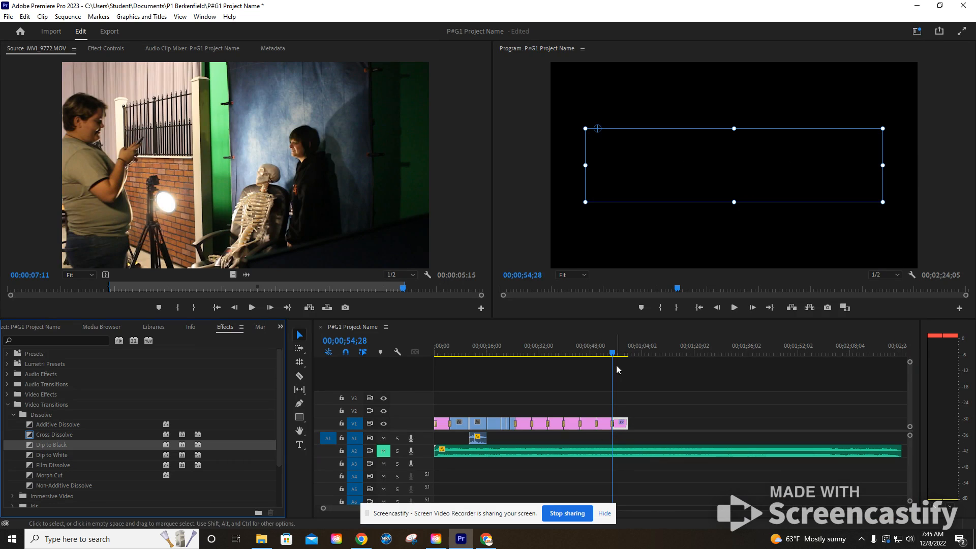
left_click_drag(54, 447, 627, 425)
key("space")
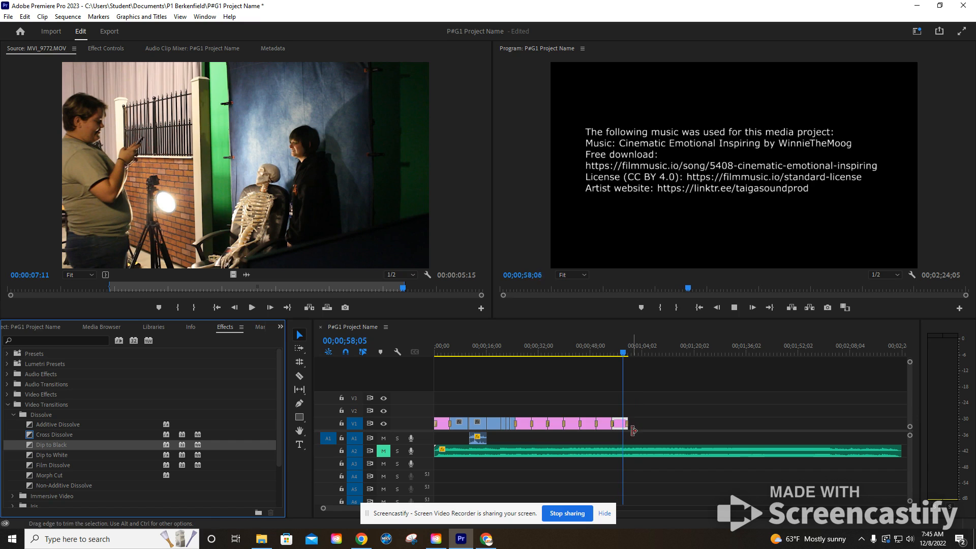
key("space")
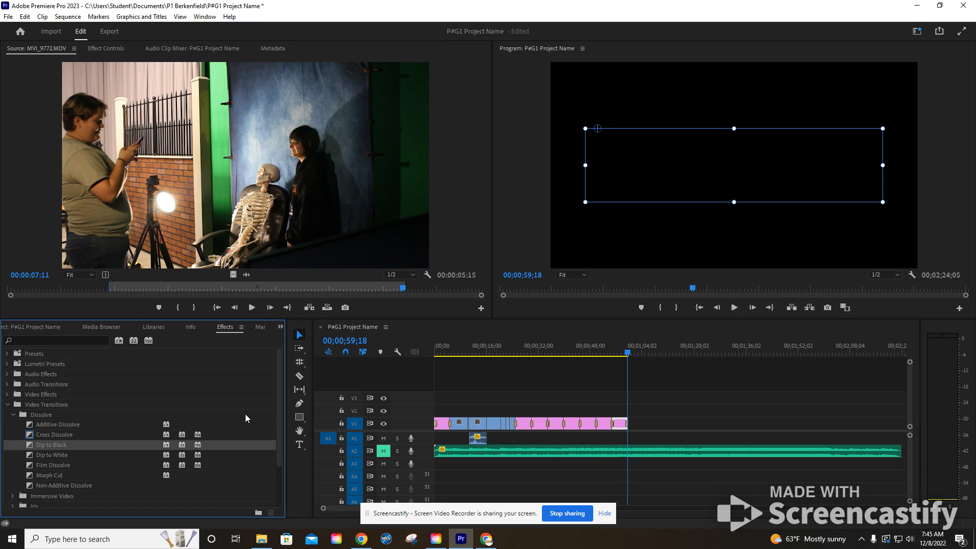
- Split the music clip on A2 where the V1 video ends, and delete the leftover music after the cut
left_click(299, 376)
left_click(630, 450)
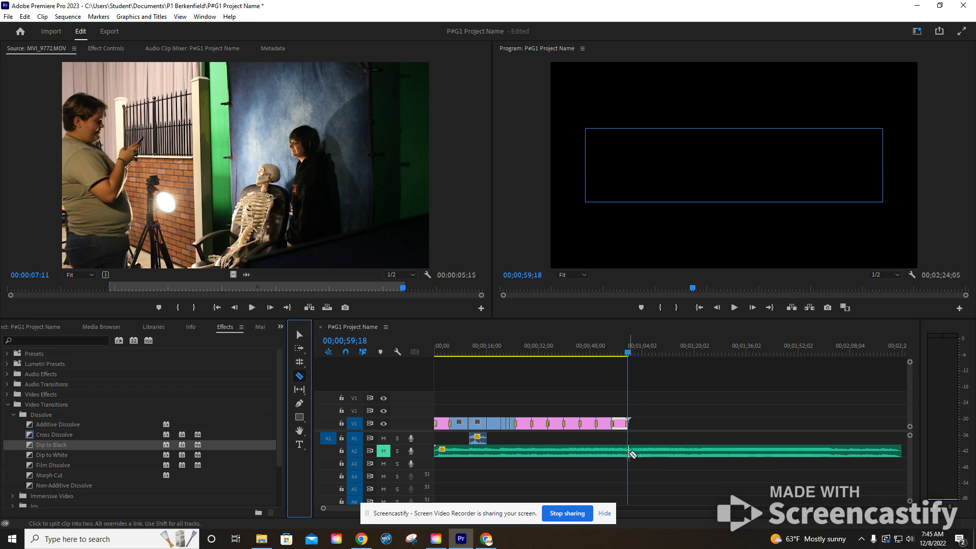
key("v")
left_click(655, 453)
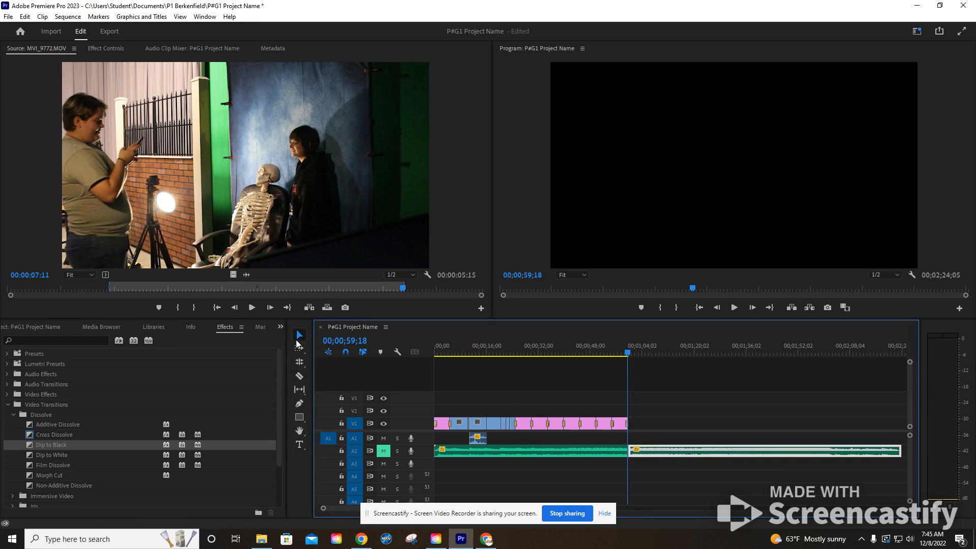
key("Delete")
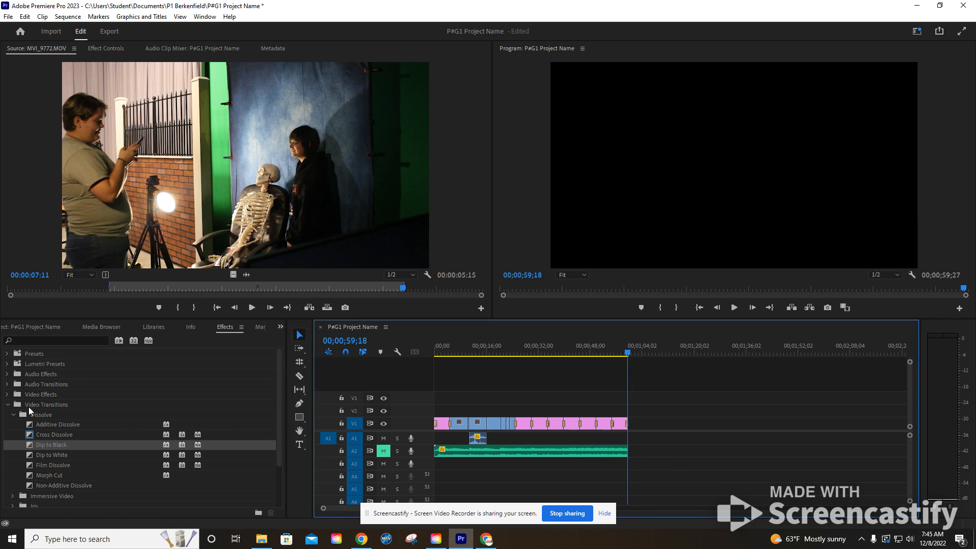
- Apply the Exponential Fade audio crossfade to the end and the start of the music clip on A2
left_click(7, 385)
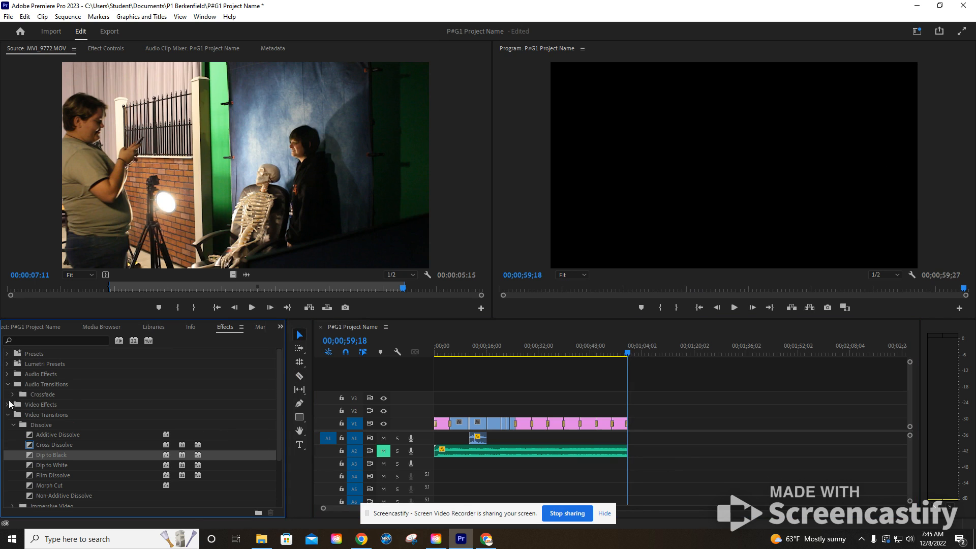
left_click(13, 395)
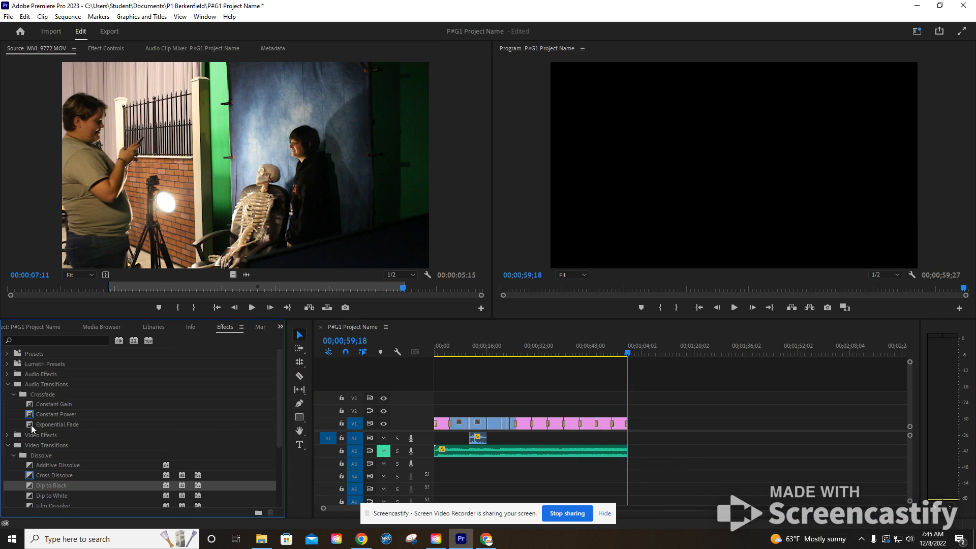
left_click_drag(31, 429, 628, 453)
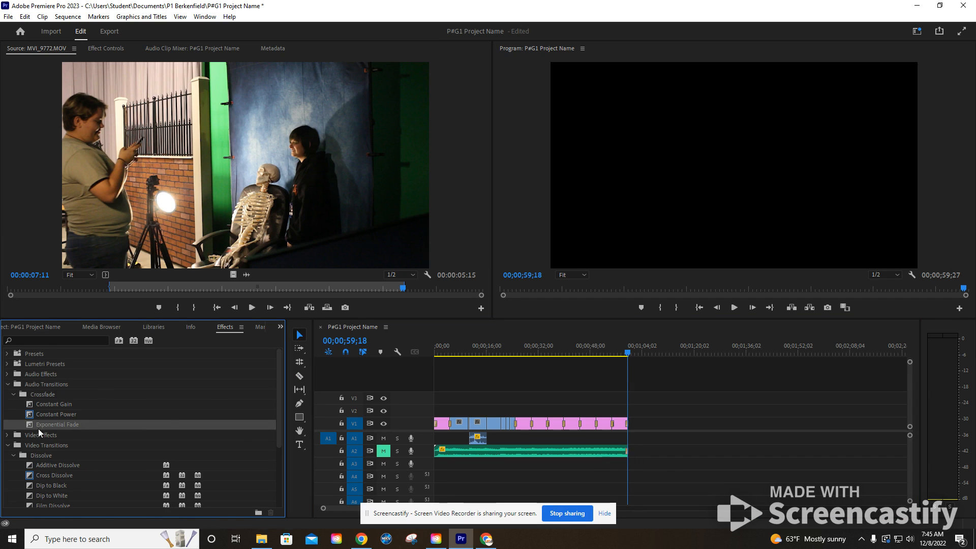
left_click_drag(28, 428, 438, 458)
left_click_drag(318, 442, 437, 454)
- Play back the beginning and the end of the sequence to check the music's fade-in and fade-out
left_click_drag(446, 349, 426, 349)
key("space")
key("space")
left_click_drag(452, 351, 415, 352)
key("space")
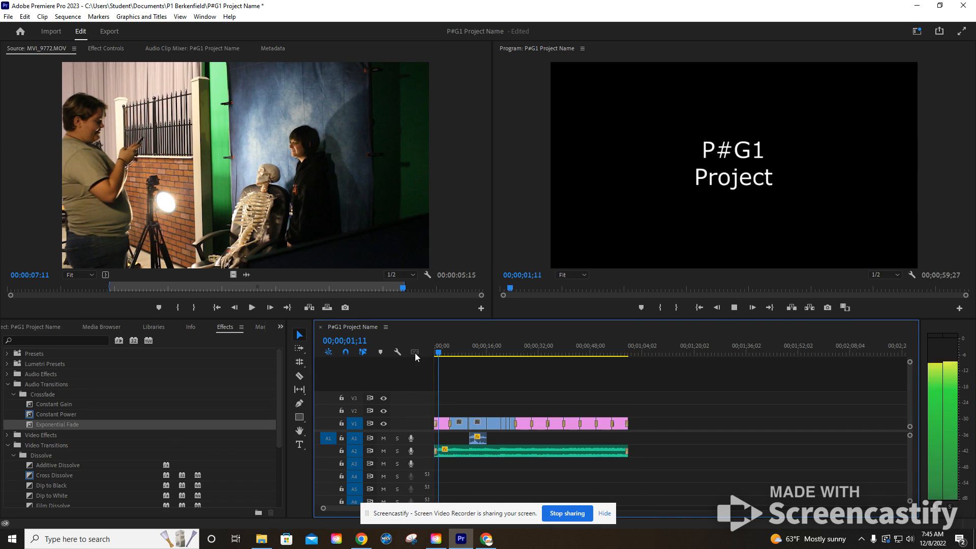
key("space")
left_click(625, 356)
key("space")
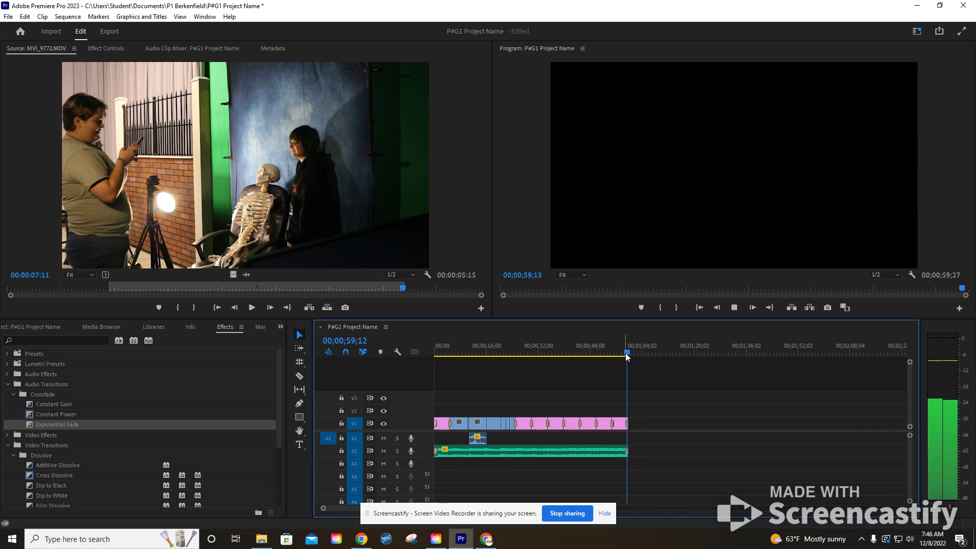